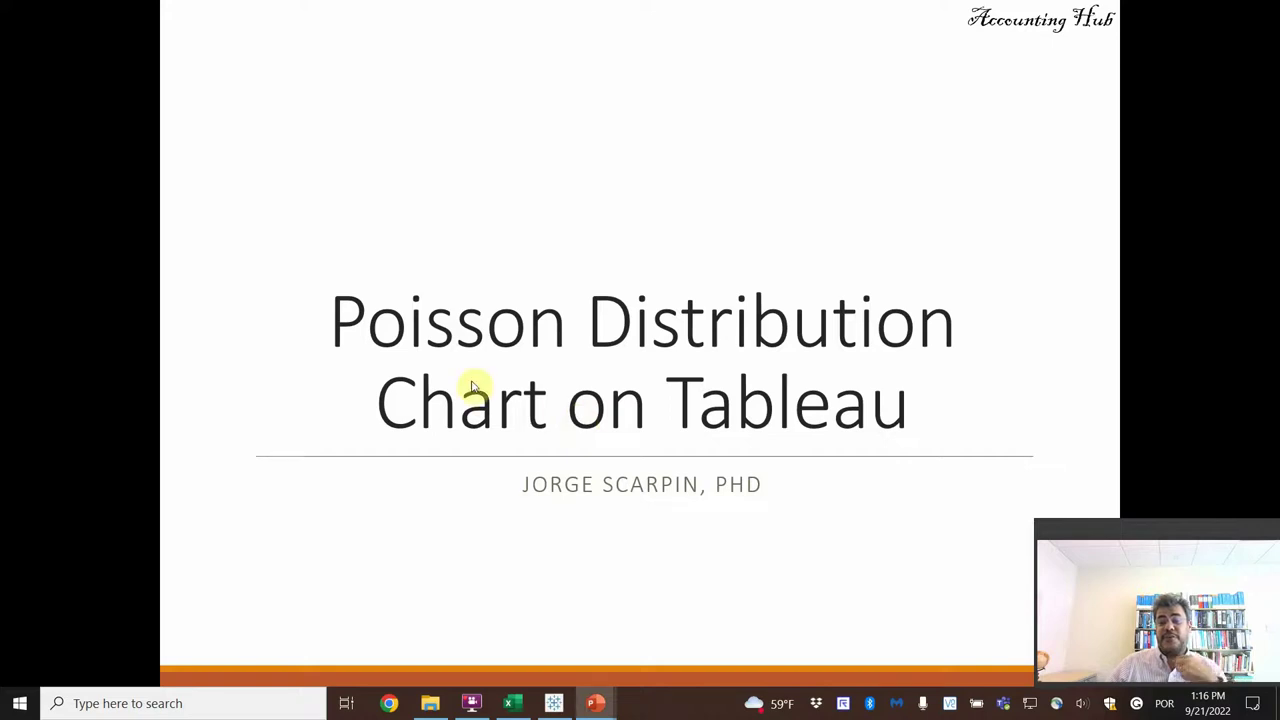
Advance the slideshow from the title slide to the Poisson Distribution definition slide.
{"action": "left_click", "coordinate": [665, 293]}
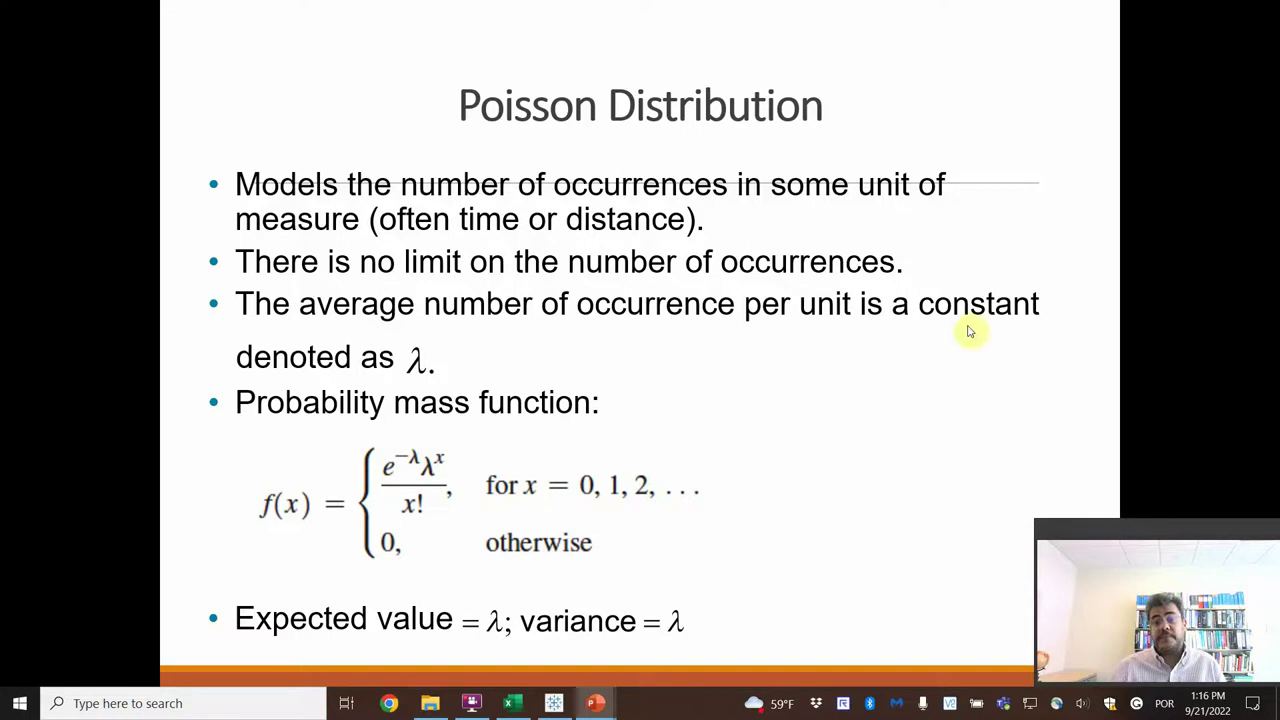
Advance to the slide listing Poisson process conditions with the banking-app example.
{"action": "left_click", "coordinate": [640, 374]}
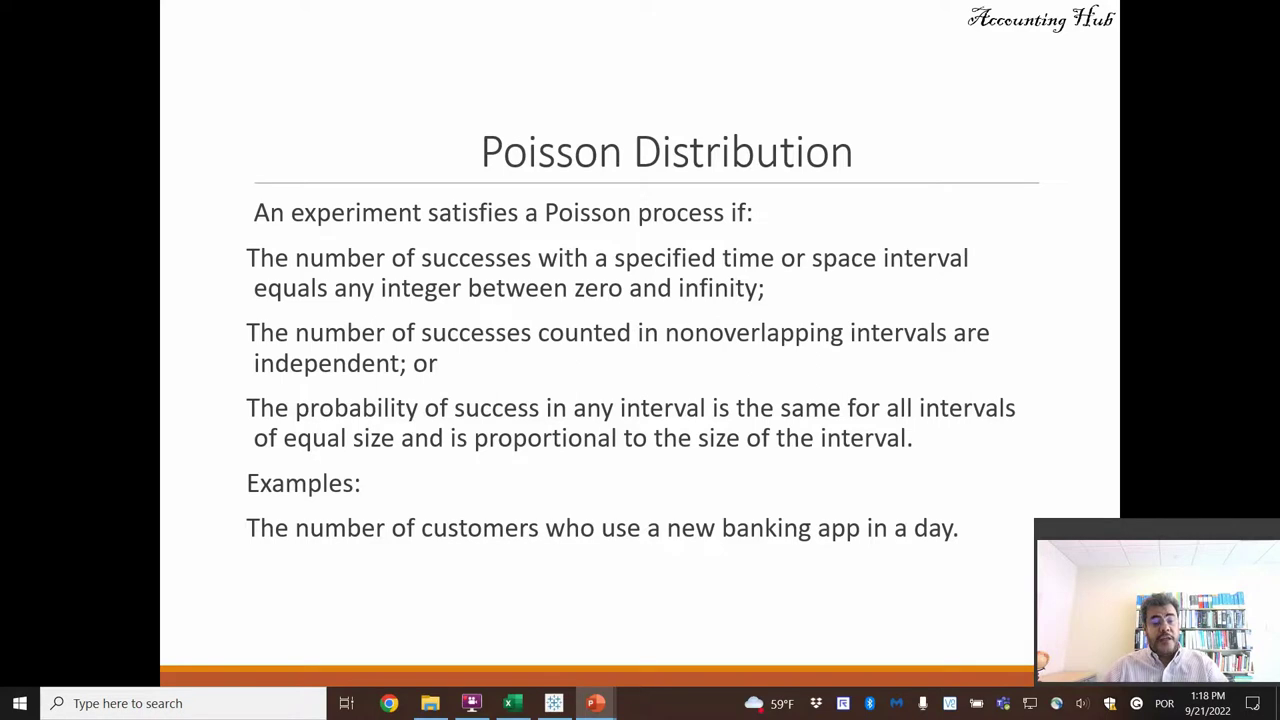
Switch to Excel's Gabi restaurant sheet and review the B9 value and B14 5-day average formula.
{"action": "key", "text": "alt+Tab"}
{"action": "key", "text": "alt+Tab"}
{"action": "key", "text": "alt+Tab"}
{"action": "key", "text": "alt+Tab"}
{"action": "key", "text": "alt+Tab"}
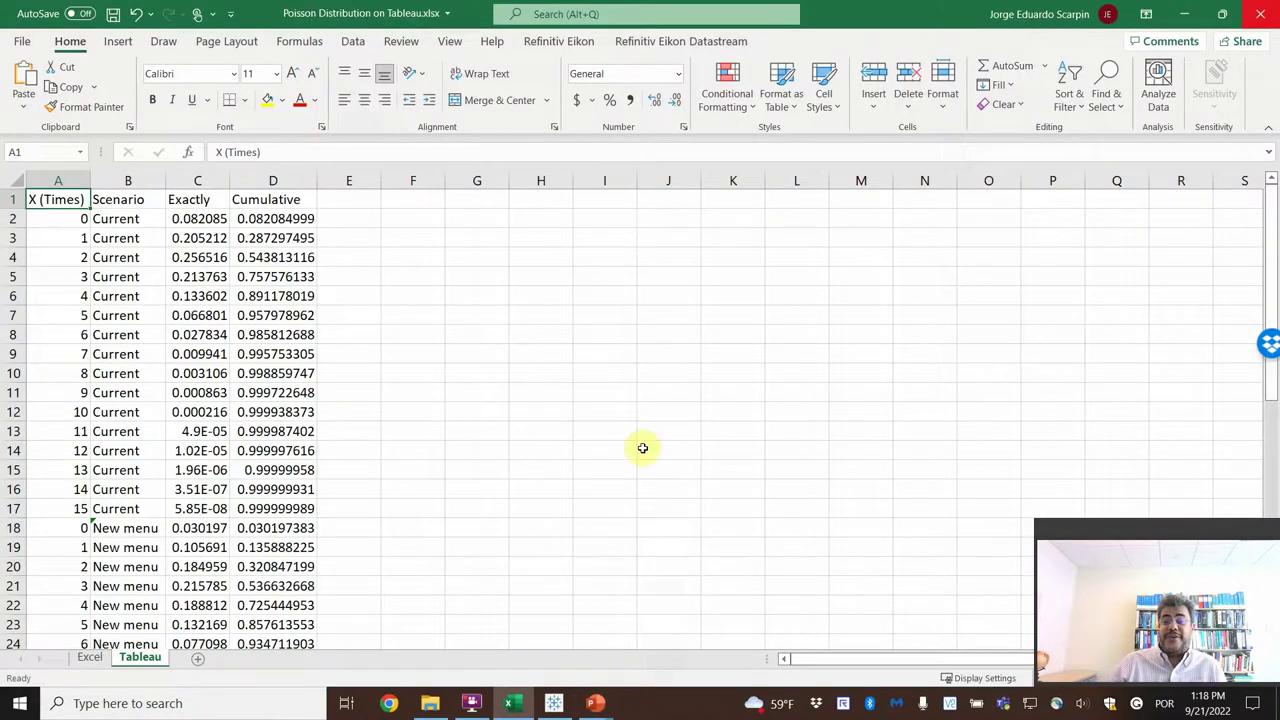
{"action": "left_click", "coordinate": [87, 658]}
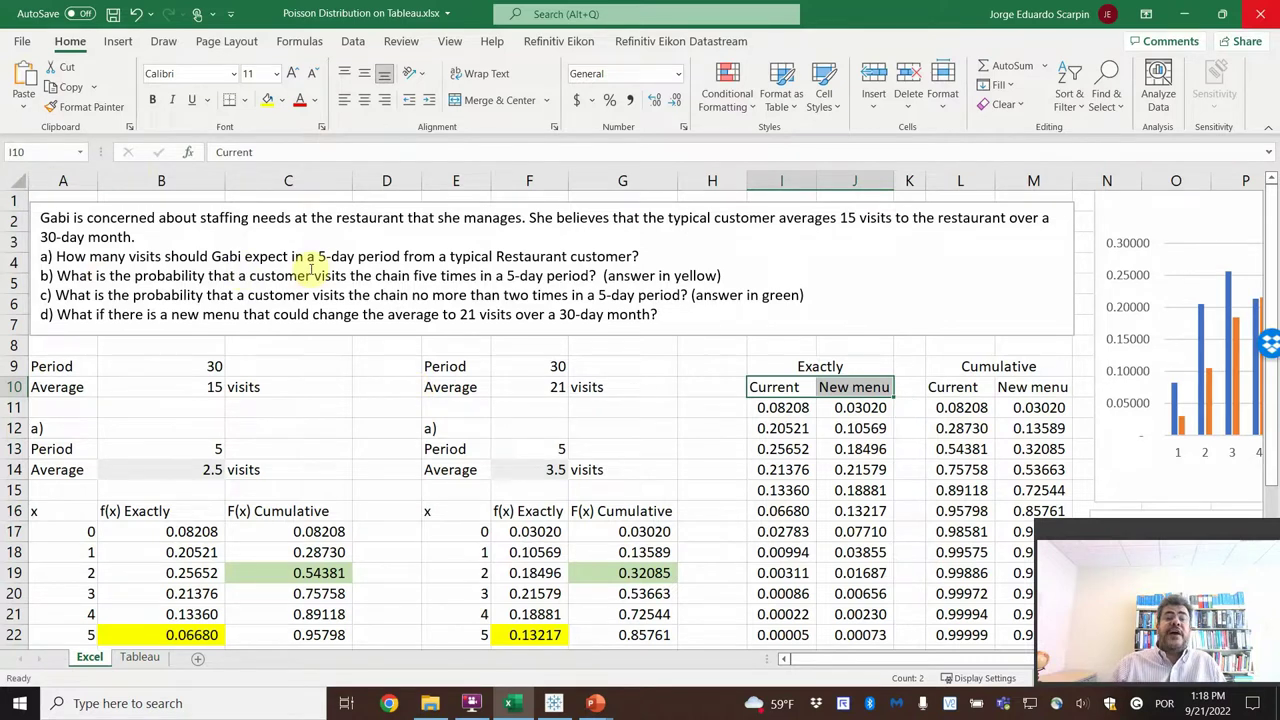
{"action": "left_click", "coordinate": [208, 368]}
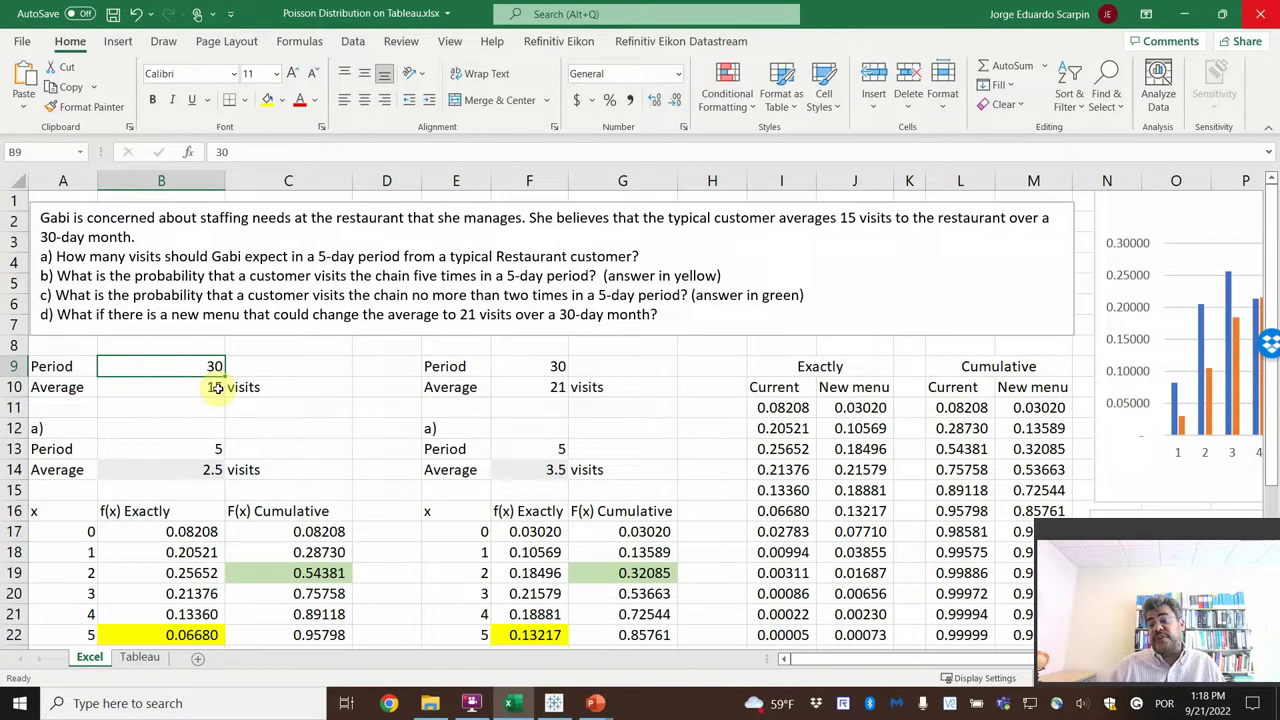
{"action": "left_click", "coordinate": [180, 472]}
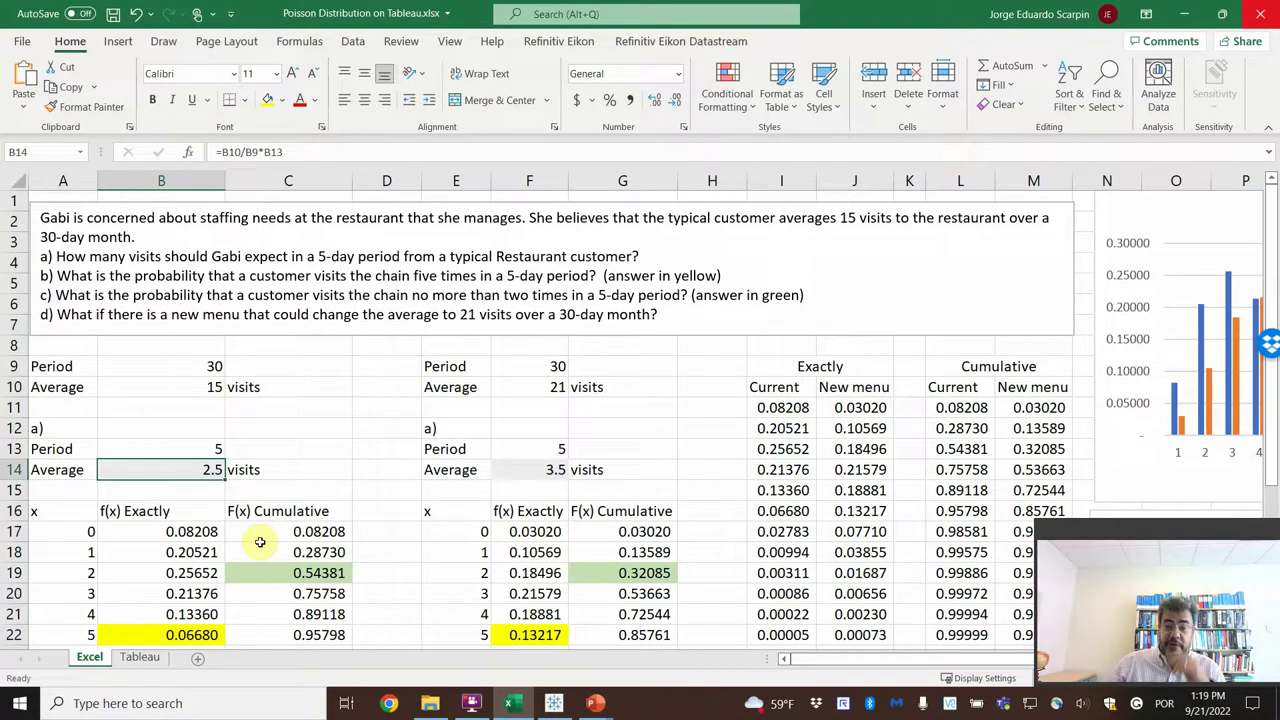
Compare the Tableau sheet's Exactly and Cumulative values with the probabilities in B17:C21 and F17.
{"action": "left_click", "coordinate": [141, 660]}
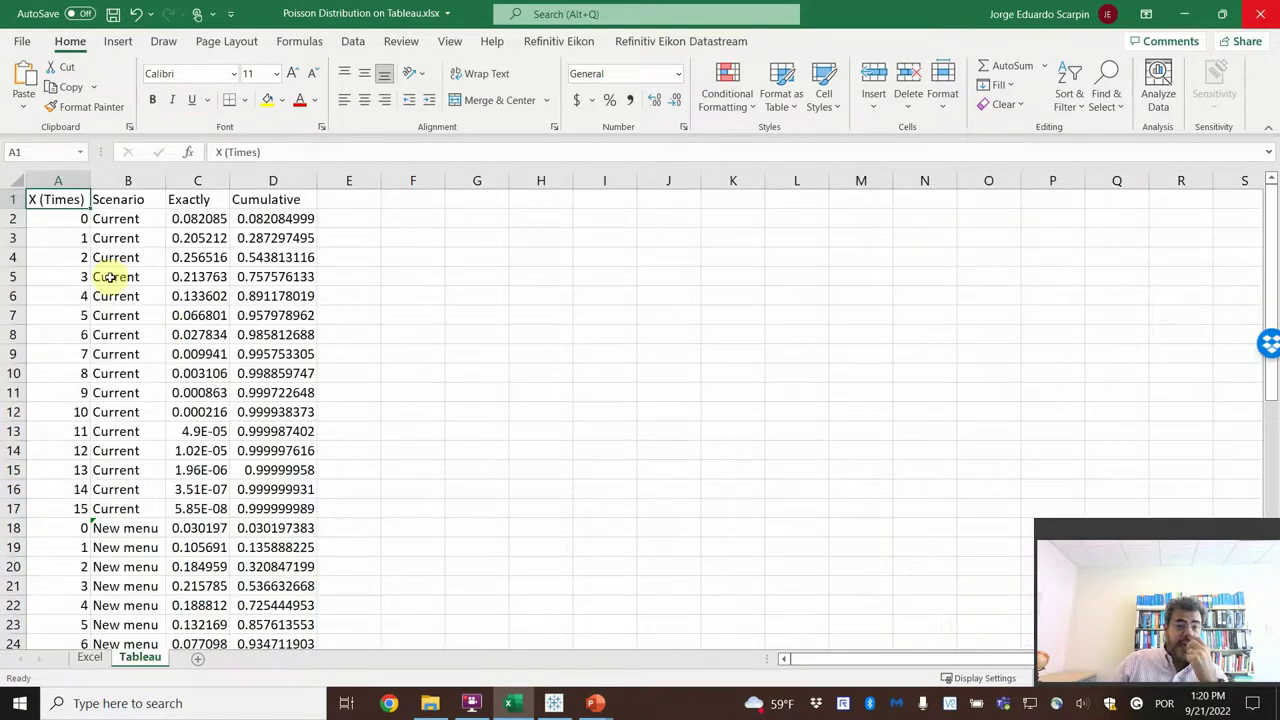
{"action": "left_click_drag", "start_coordinate": [186, 218], "coordinate": [231, 221]}
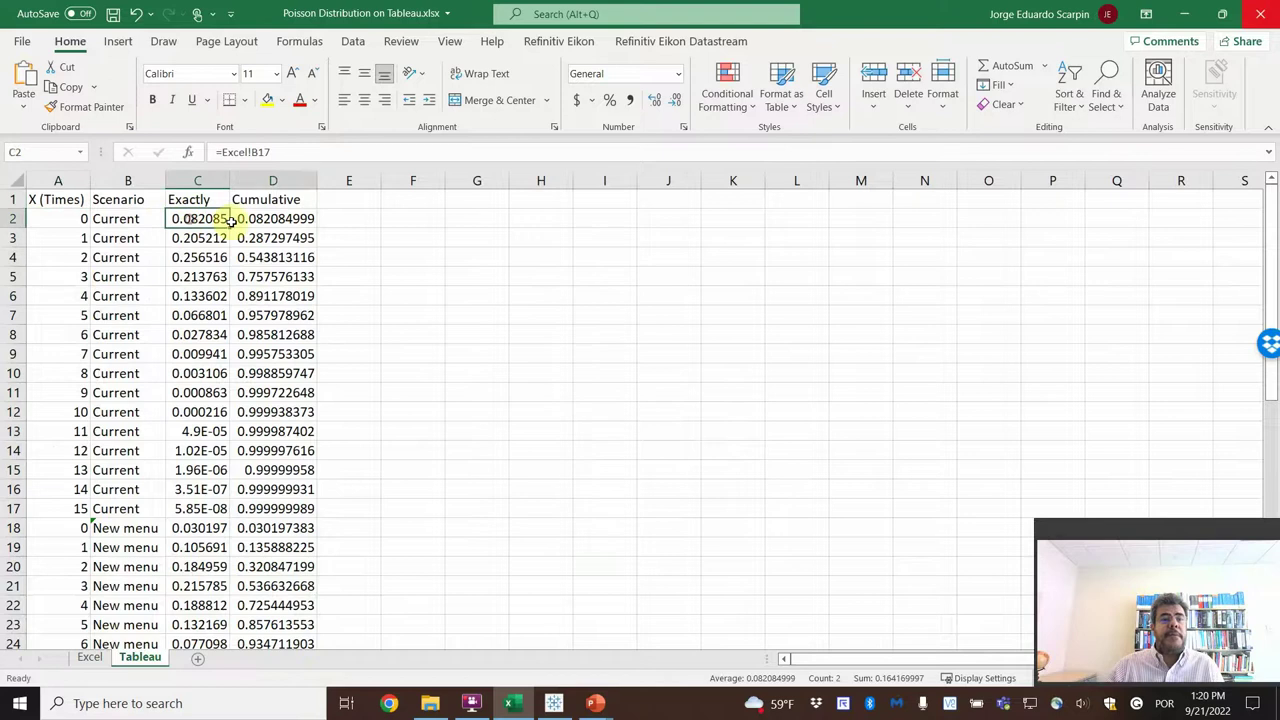
{"action": "left_click", "coordinate": [90, 658]}
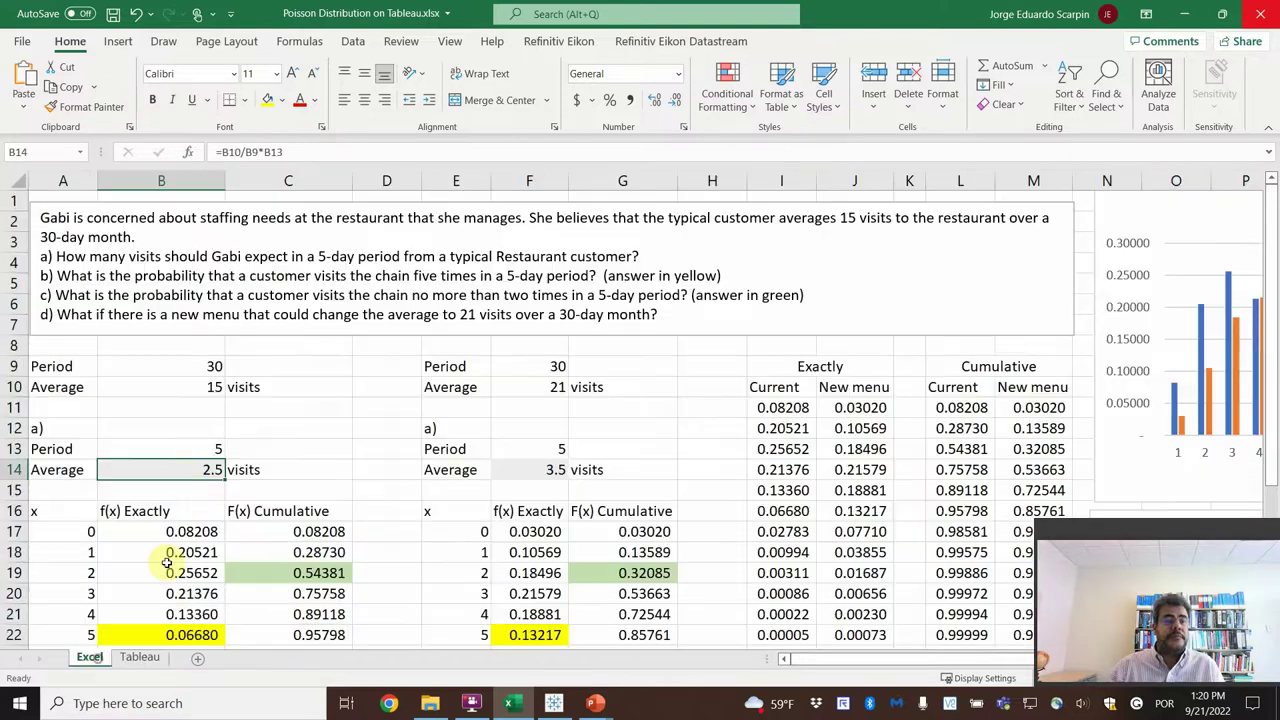
{"action": "left_click_drag", "start_coordinate": [163, 534], "coordinate": [257, 618]}
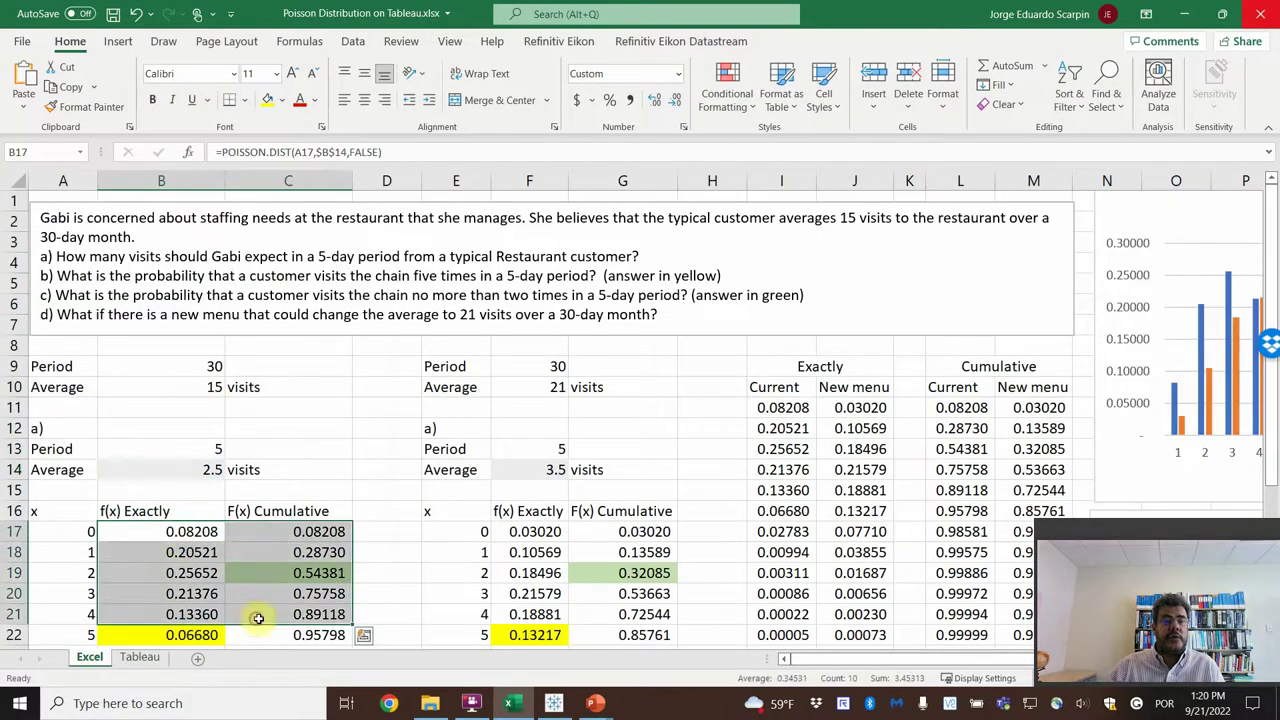
{"action": "mouse_move", "coordinate": [510, 531]}
{"action": "left_mouse_down"}
{"action": "mouse_move", "coordinate": [580, 538]}
{"action": "mouse_move", "coordinate": [591, 557]}
{"action": "mouse_move", "coordinate": [535, 533]}
{"action": "left_mouse_up"}
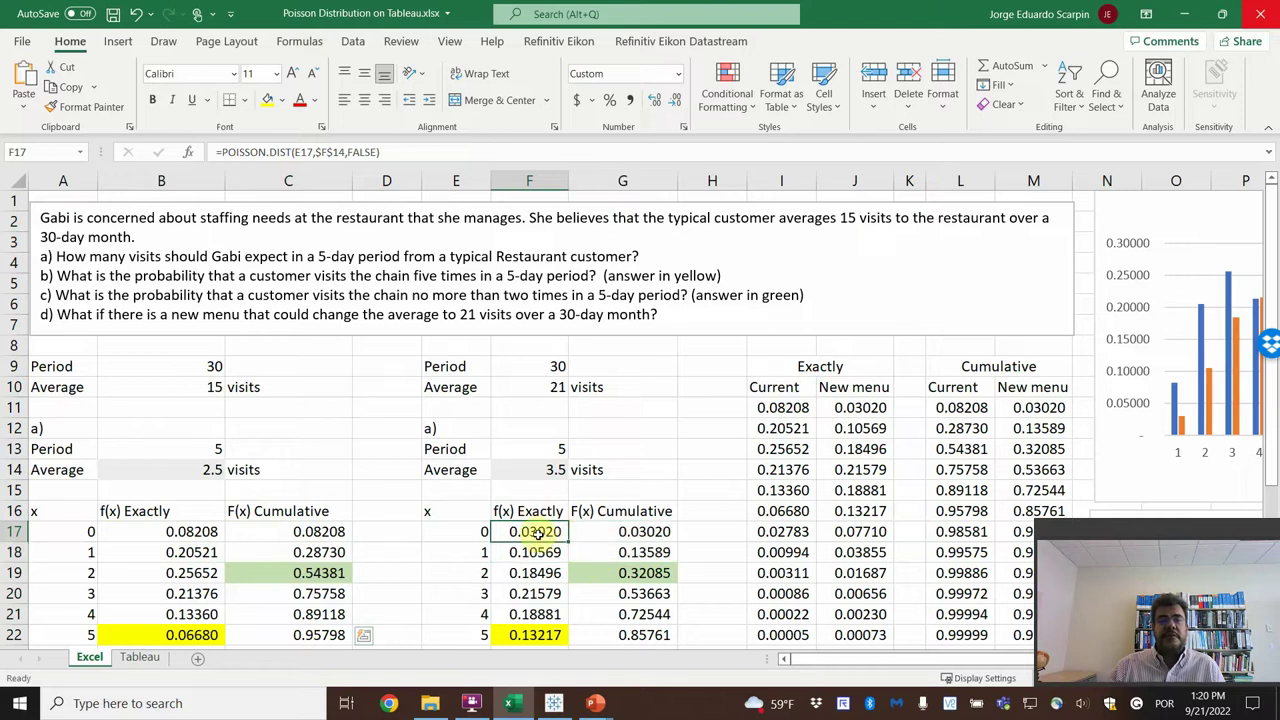
Check the Tableau sheet's C7 link to Excel!B22, then save and close the workbook.
{"action": "left_click", "coordinate": [140, 657]}
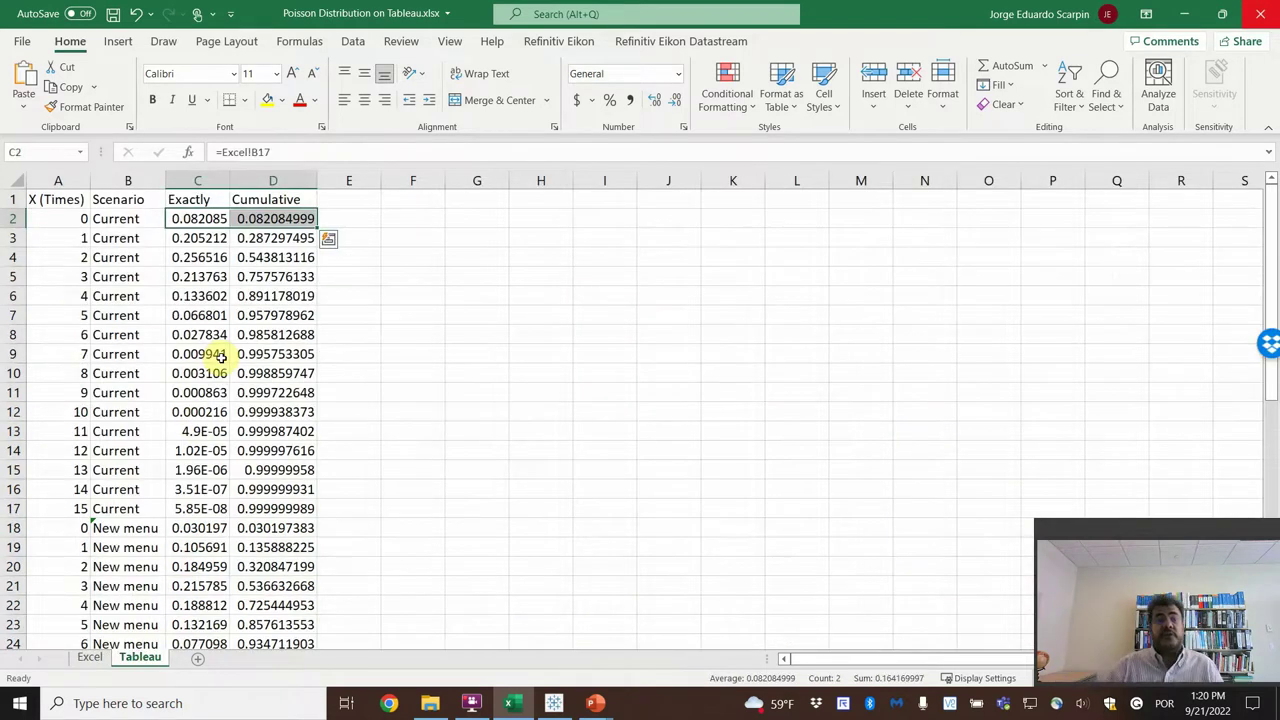
{"action": "scroll", "coordinate": [114, 340], "scroll_direction": "down", "scroll_amount": 3}
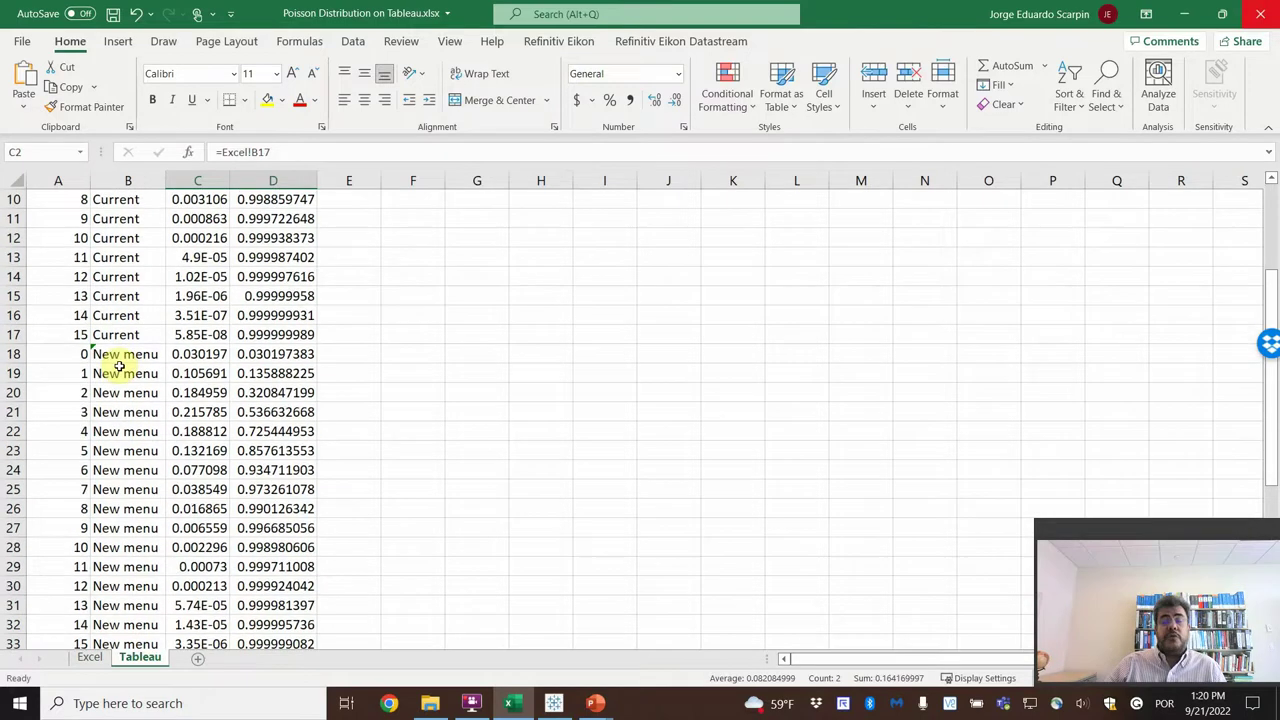
{"action": "scroll", "coordinate": [118, 366], "scroll_direction": "up", "scroll_amount": 3}
{"action": "scroll", "coordinate": [118, 366], "scroll_direction": "down", "scroll_amount": 5}
{"action": "scroll", "coordinate": [119, 370], "scroll_direction": "up", "scroll_amount": 5}
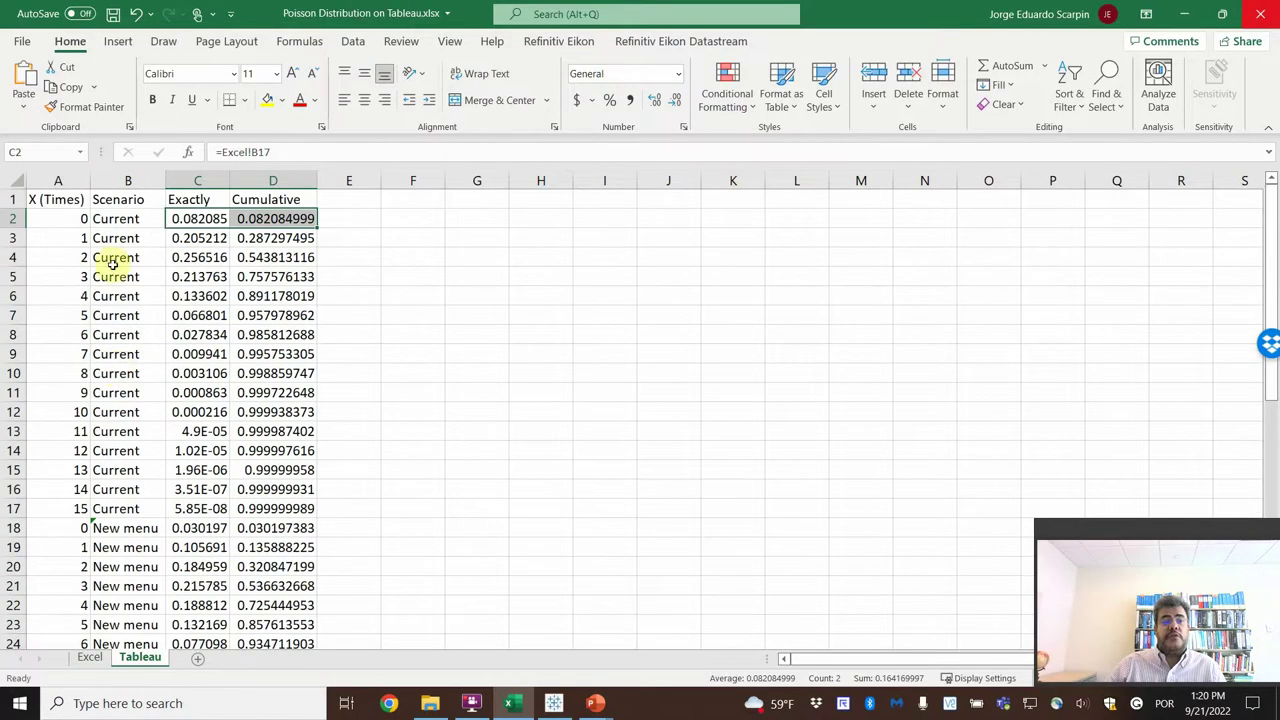
{"action": "scroll", "coordinate": [76, 255], "scroll_direction": "down", "scroll_amount": 4}
{"action": "scroll", "coordinate": [76, 257], "scroll_direction": "down", "scroll_amount": 1}
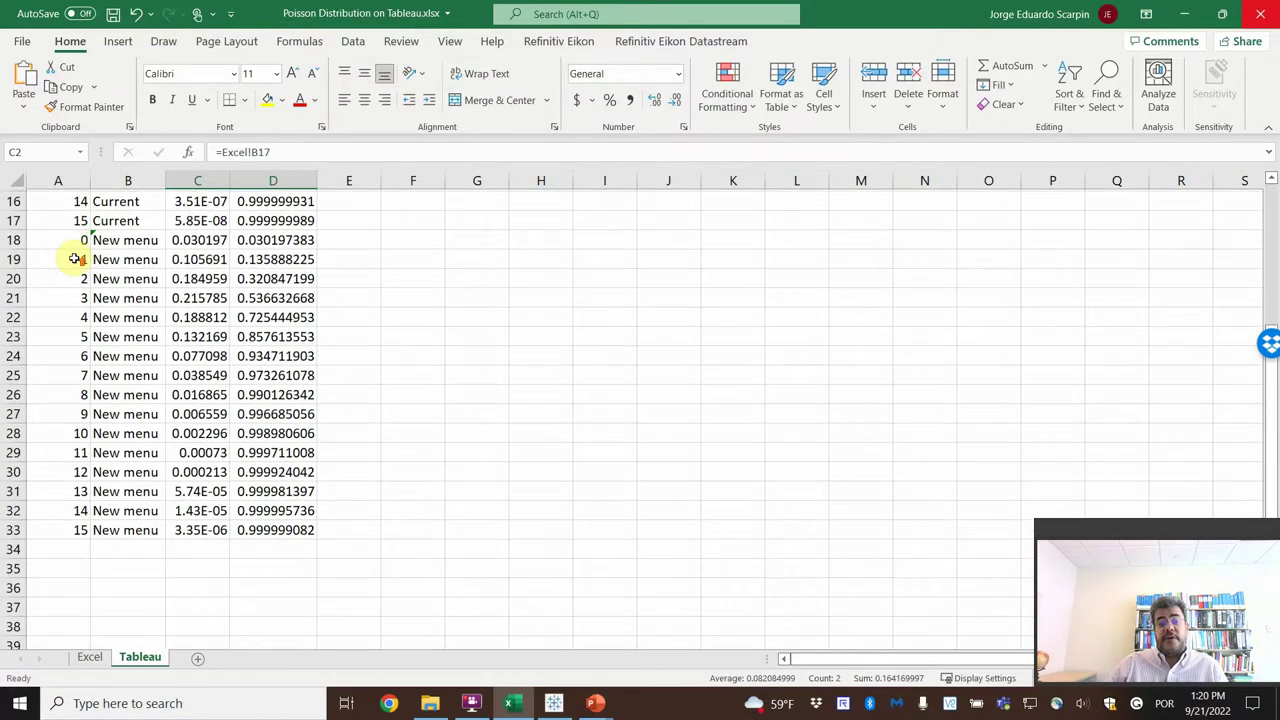
{"action": "scroll", "coordinate": [76, 250], "scroll_direction": "up", "scroll_amount": 5}
{"action": "left_click", "coordinate": [230, 315]}
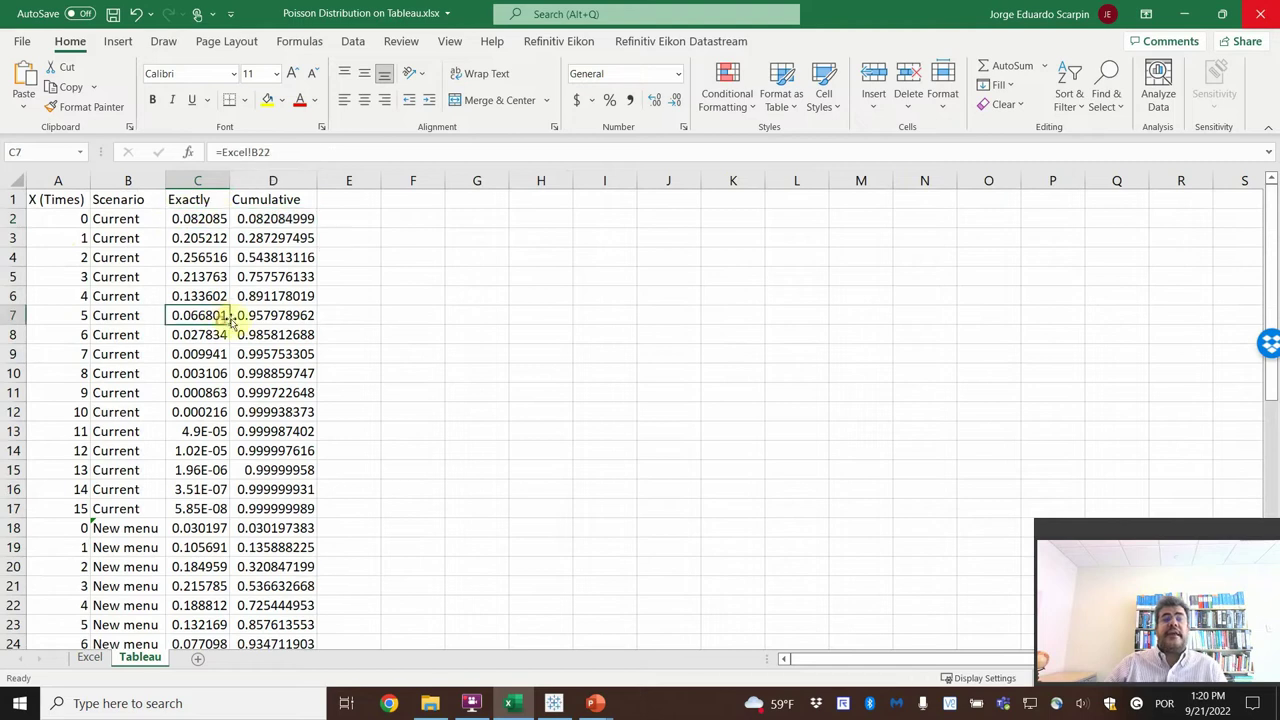
{"action": "left_click", "coordinate": [1260, 14]}
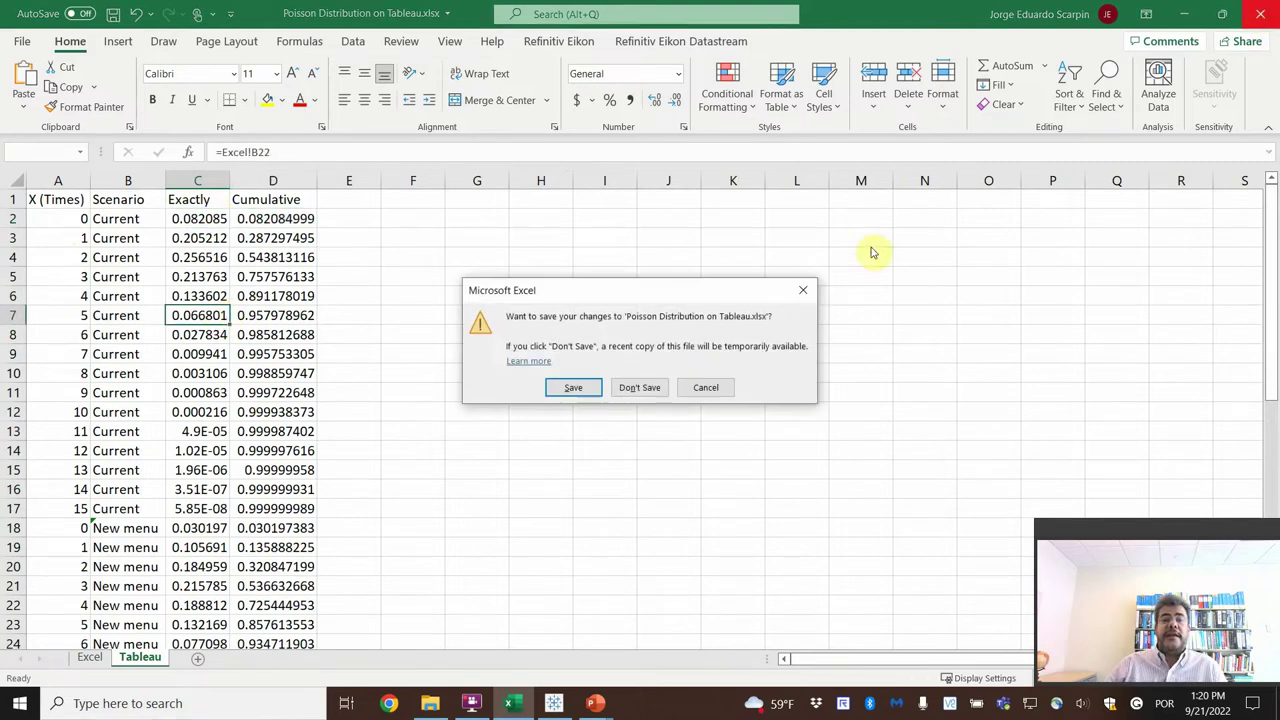
{"action": "left_click", "coordinate": [573, 387]}
Connect Tableau to Poisson Distribution on Tableau.xlsx, use its Tableau sheet as data, and open Sheet 1.
{"action": "left_click", "coordinate": [515, 703]}
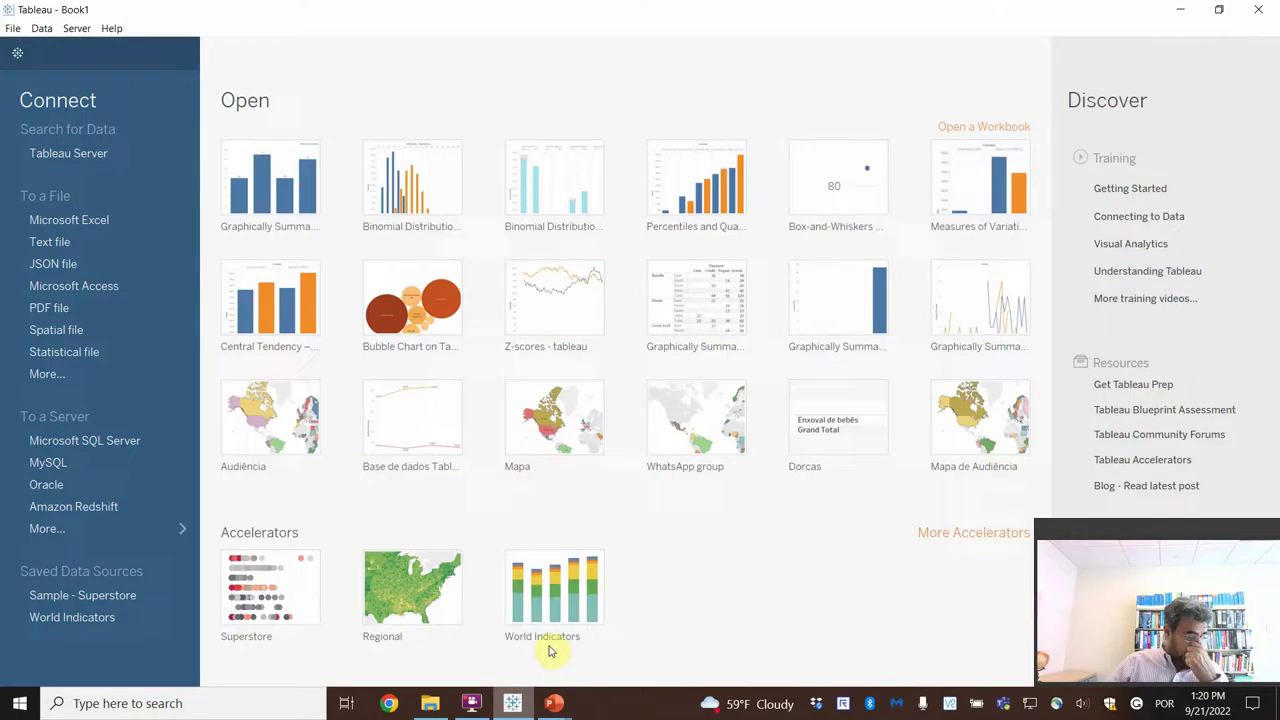
{"action": "left_click", "coordinate": [98, 219]}
{"action": "left_click", "coordinate": [295, 287]}
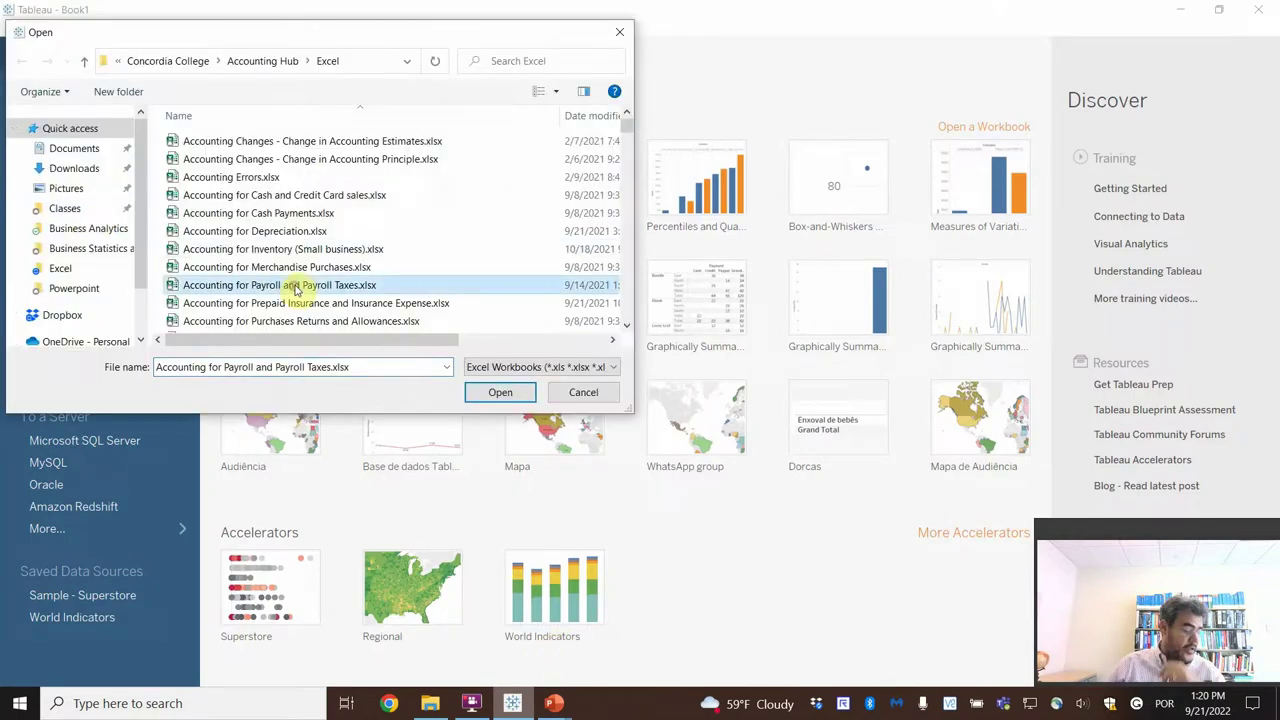
{"action": "key", "text": "p"}
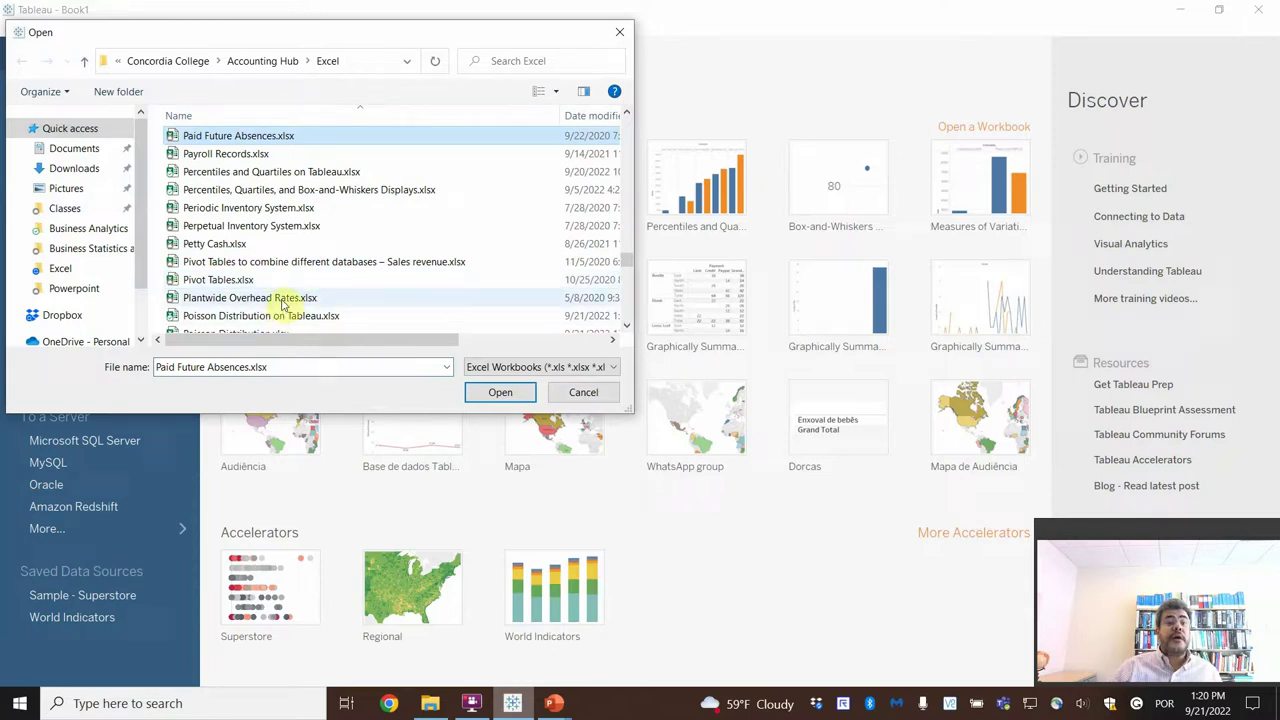
{"action": "scroll", "coordinate": [287, 297], "scroll_direction": "down", "scroll_amount": 1}
{"action": "double_click", "coordinate": [292, 271]}
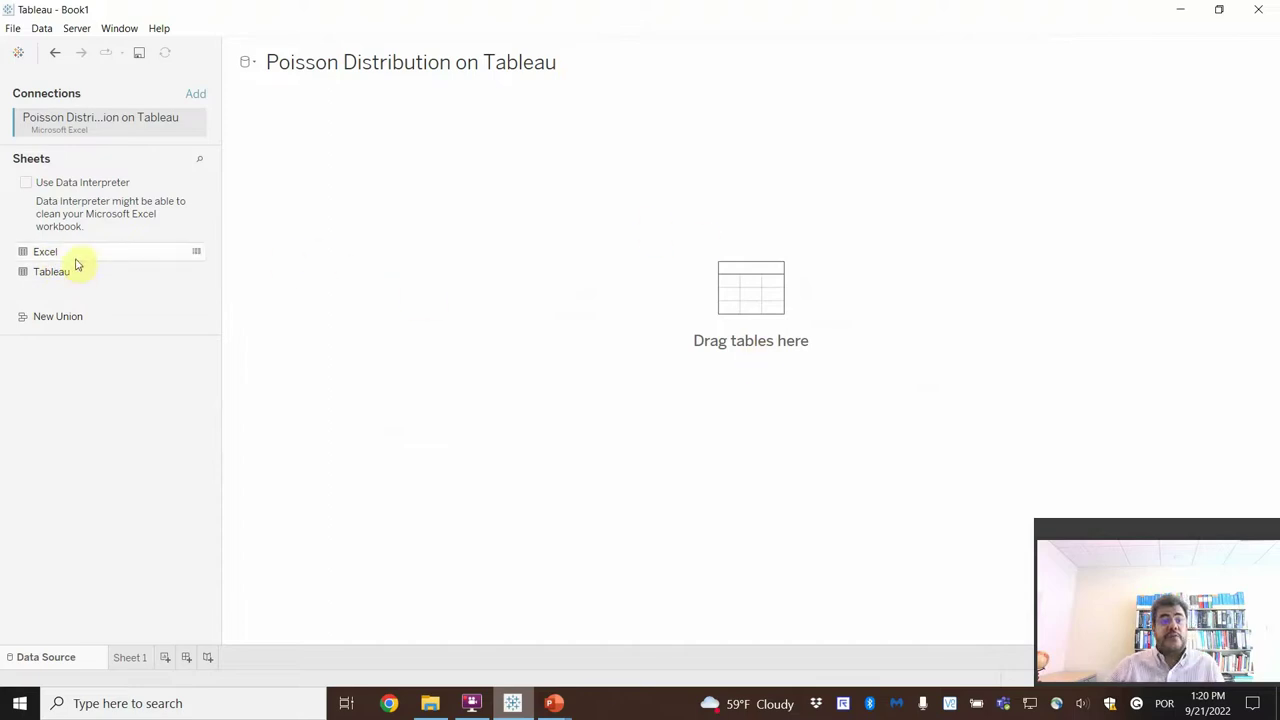
{"action": "left_click_drag", "start_coordinate": [66, 272], "coordinate": [528, 220]}
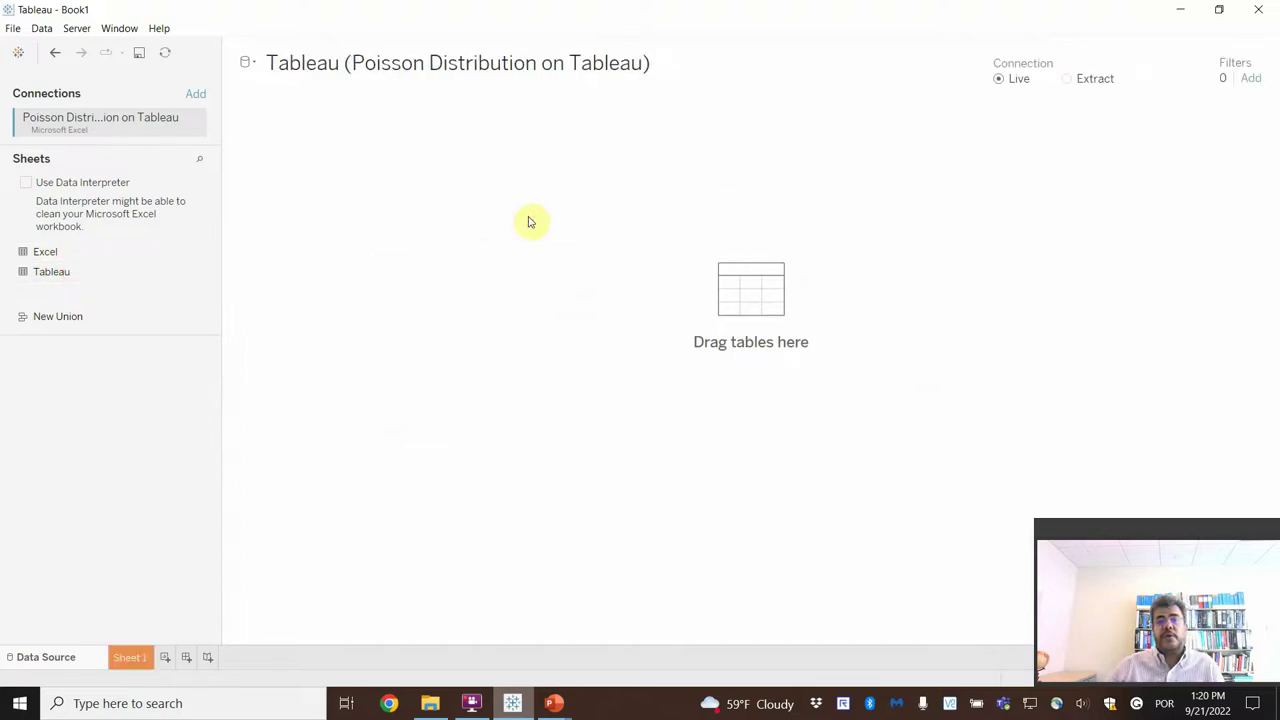
{"action": "left_click", "coordinate": [131, 656]}
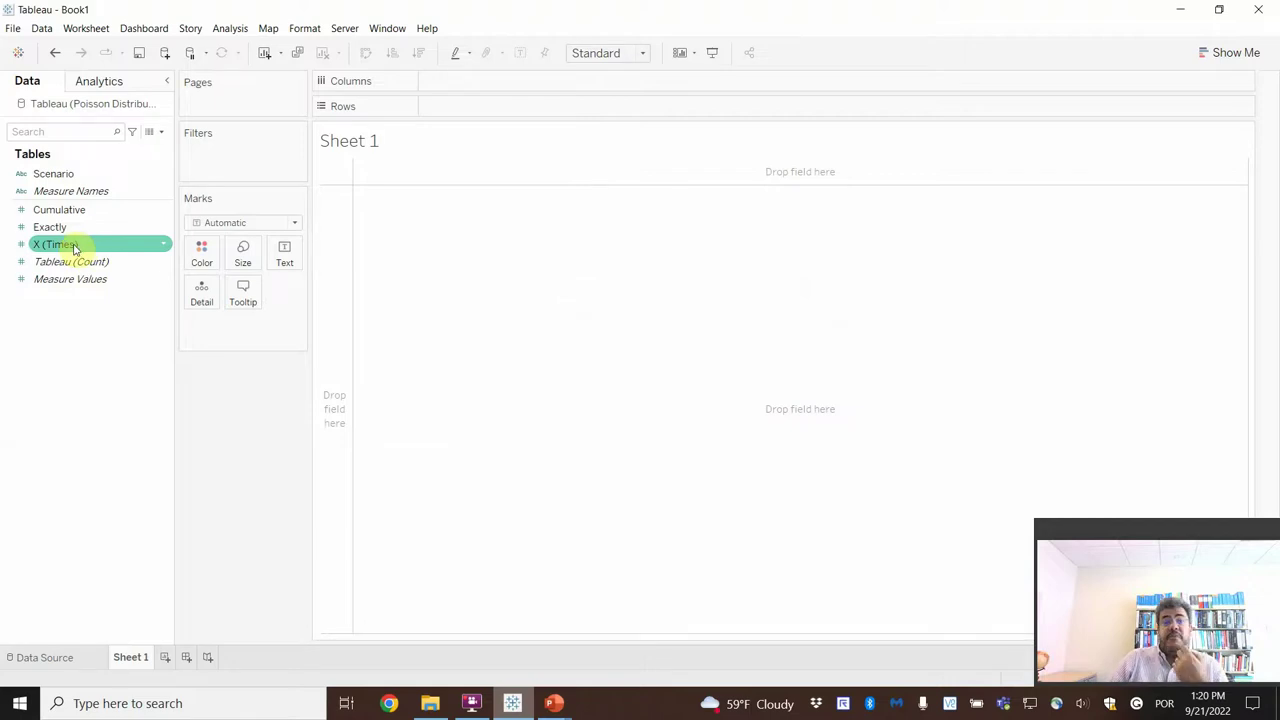
Convert X (Times) to a dimension and rename Sheet 1 to Exactly.
{"action": "left_click", "coordinate": [163, 244]}
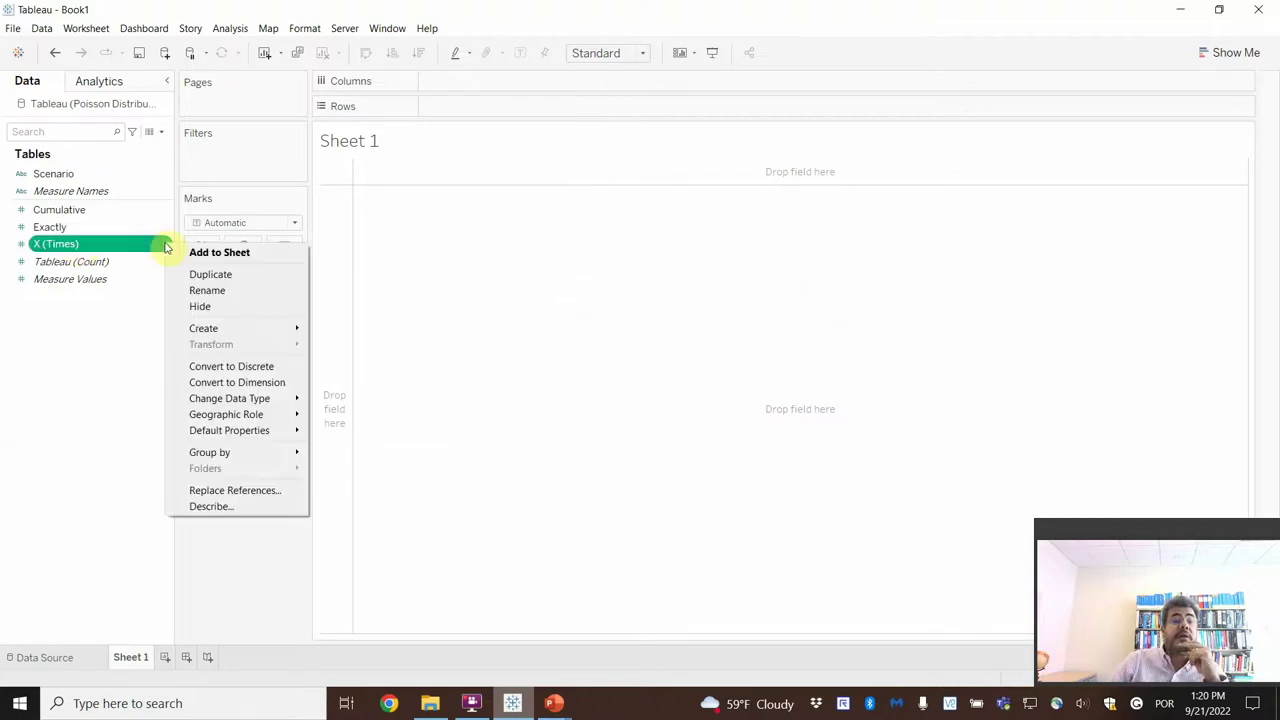
{"action": "left_click", "coordinate": [240, 384]}
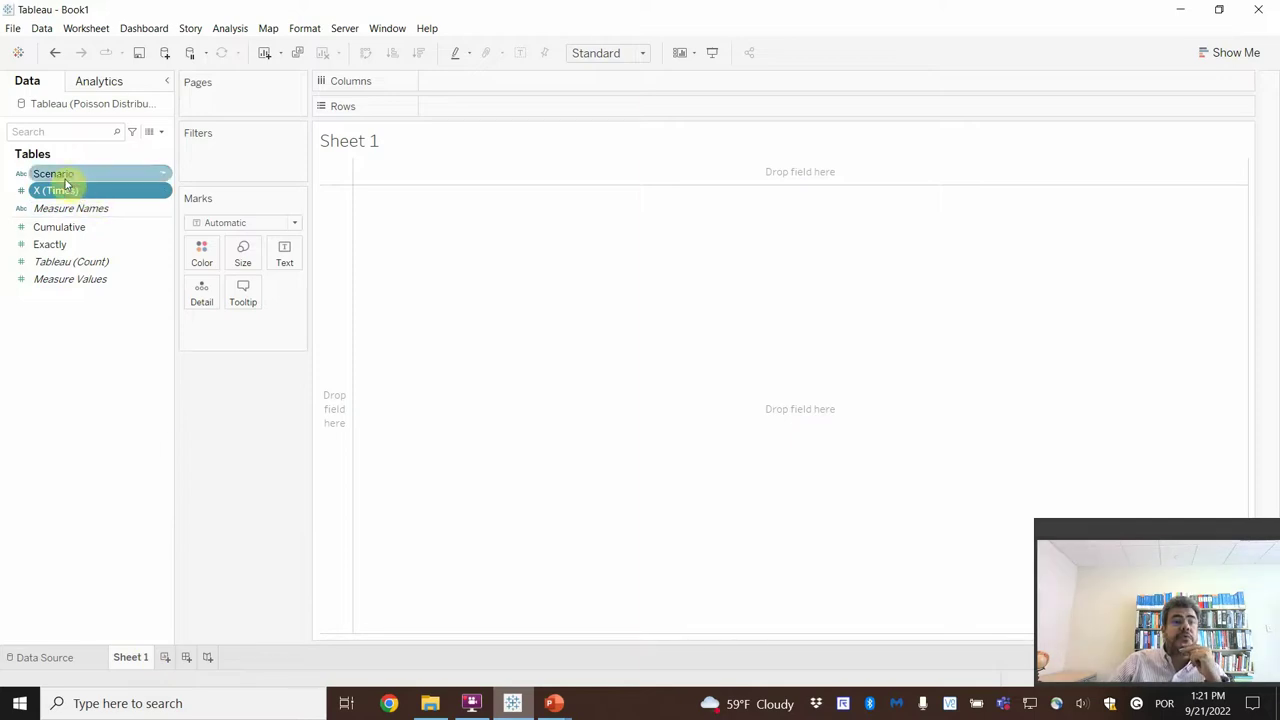
{"action": "double_click", "coordinate": [125, 658]}
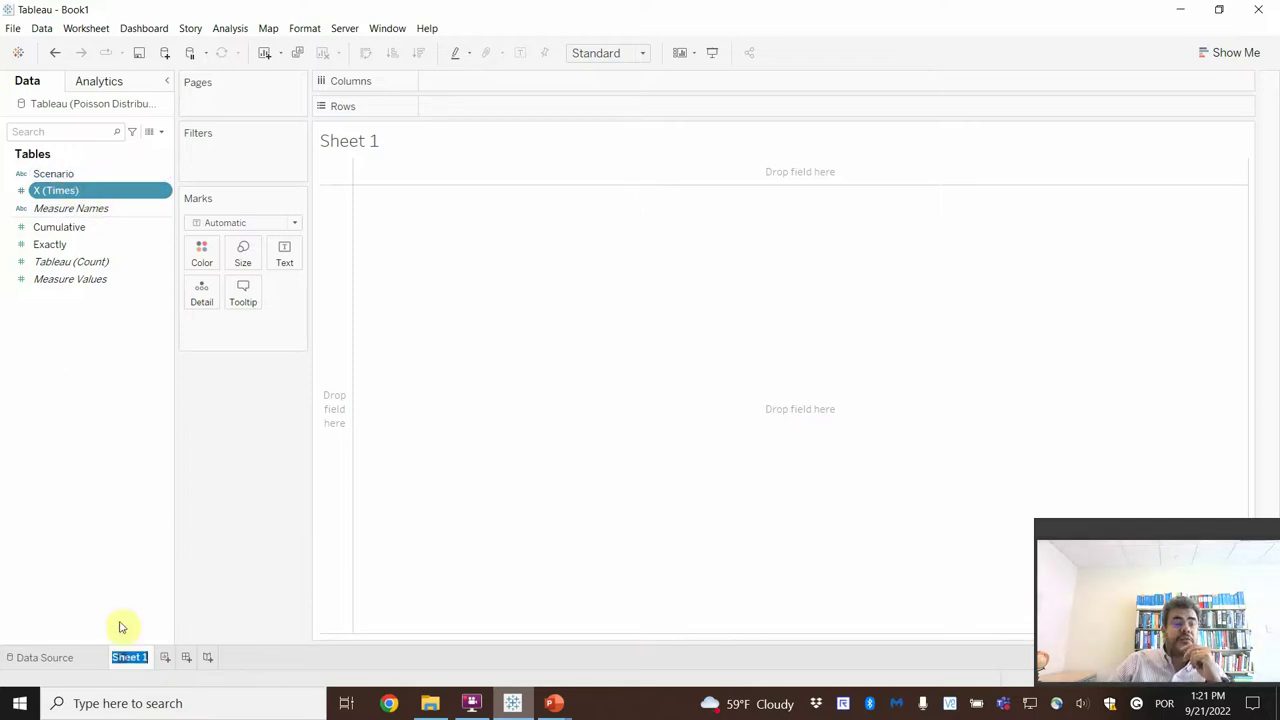
{"action": "type", "text": "Exac"}
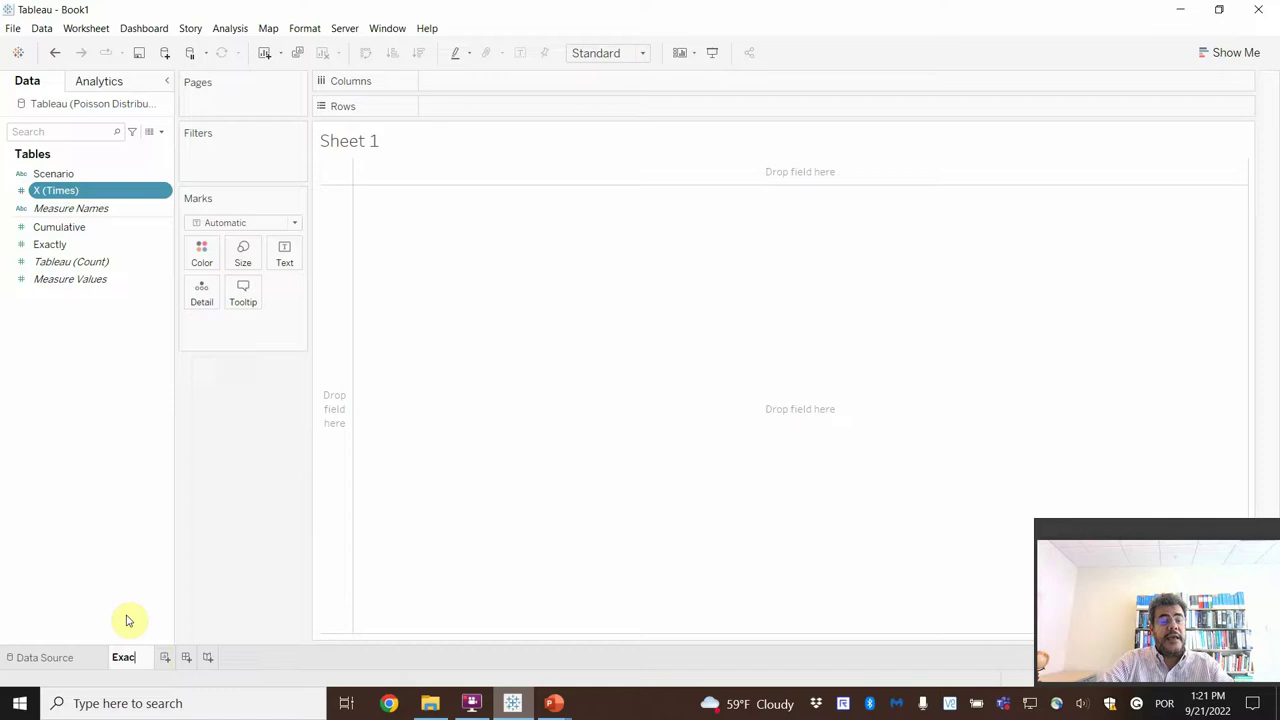
{"action": "type", "text": "tly"}
{"action": "key", "text": "Return"}
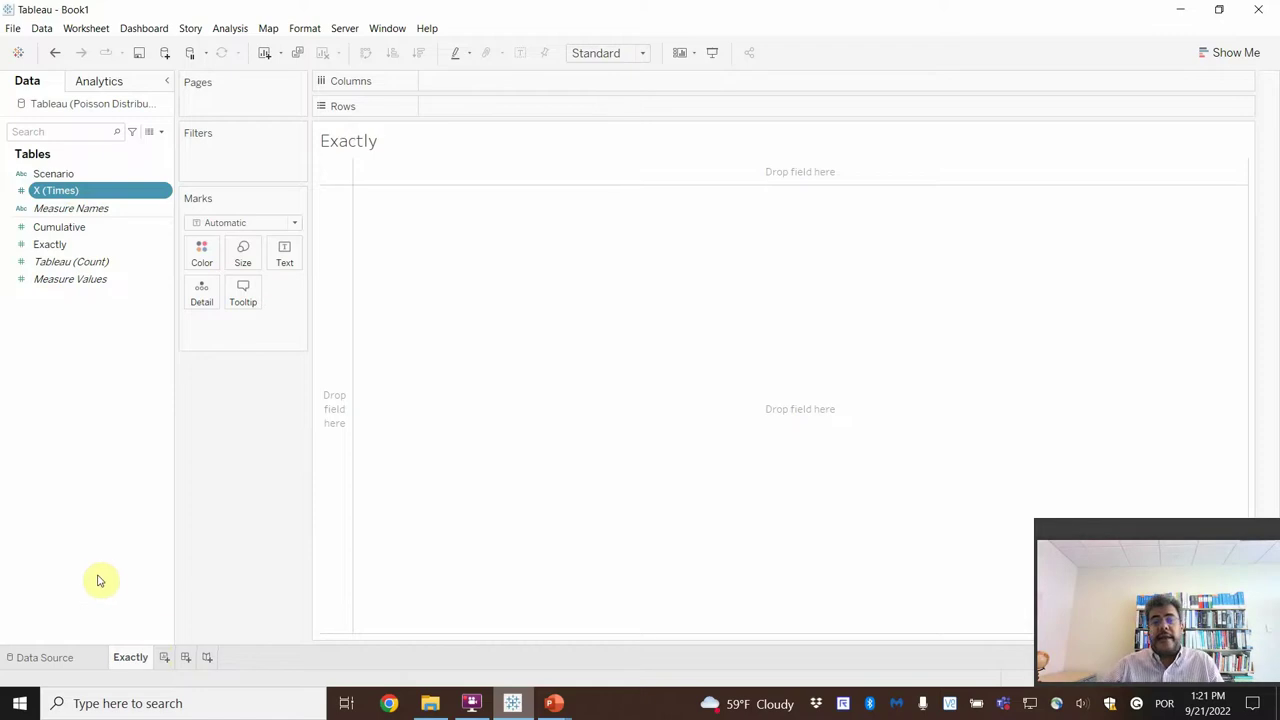
Put Scenario and X (Times) on Columns and SUM(Exactly) on Rows, replacing a trial Cumulative.
{"action": "left_click_drag", "start_coordinate": [71, 177], "coordinate": [475, 98]}
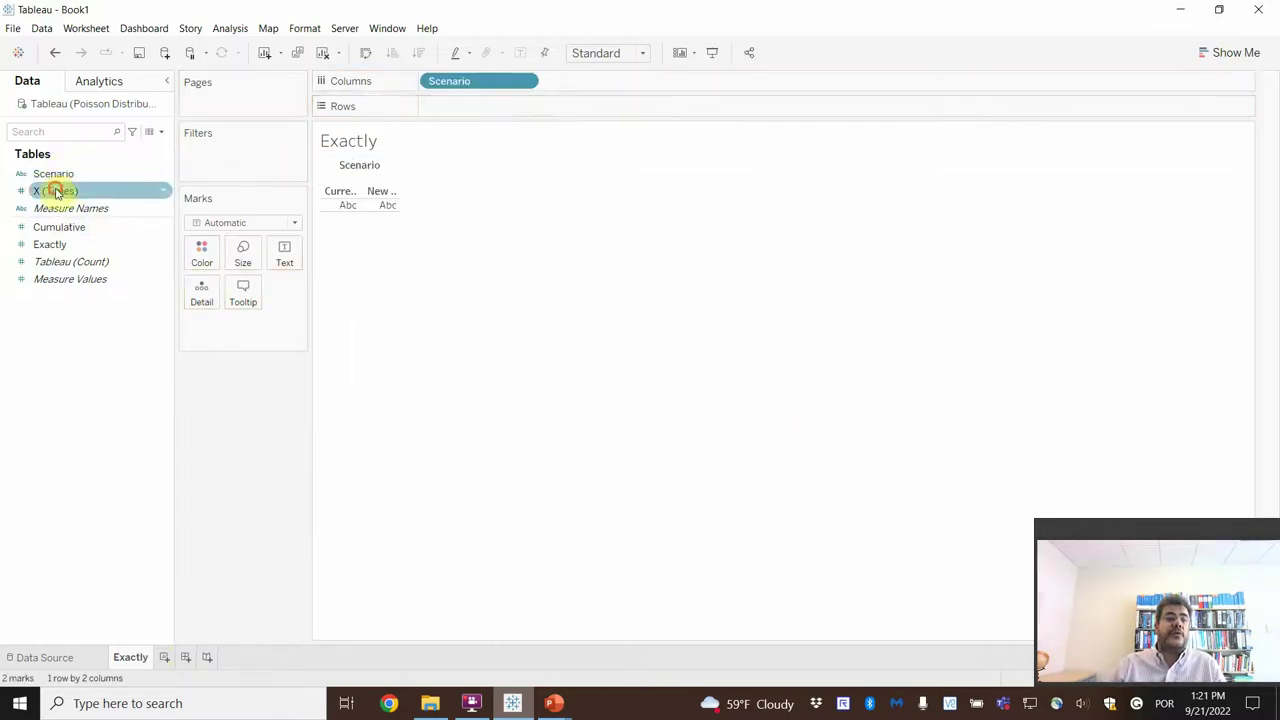
{"action": "left_click_drag", "start_coordinate": [56, 190], "coordinate": [571, 81]}
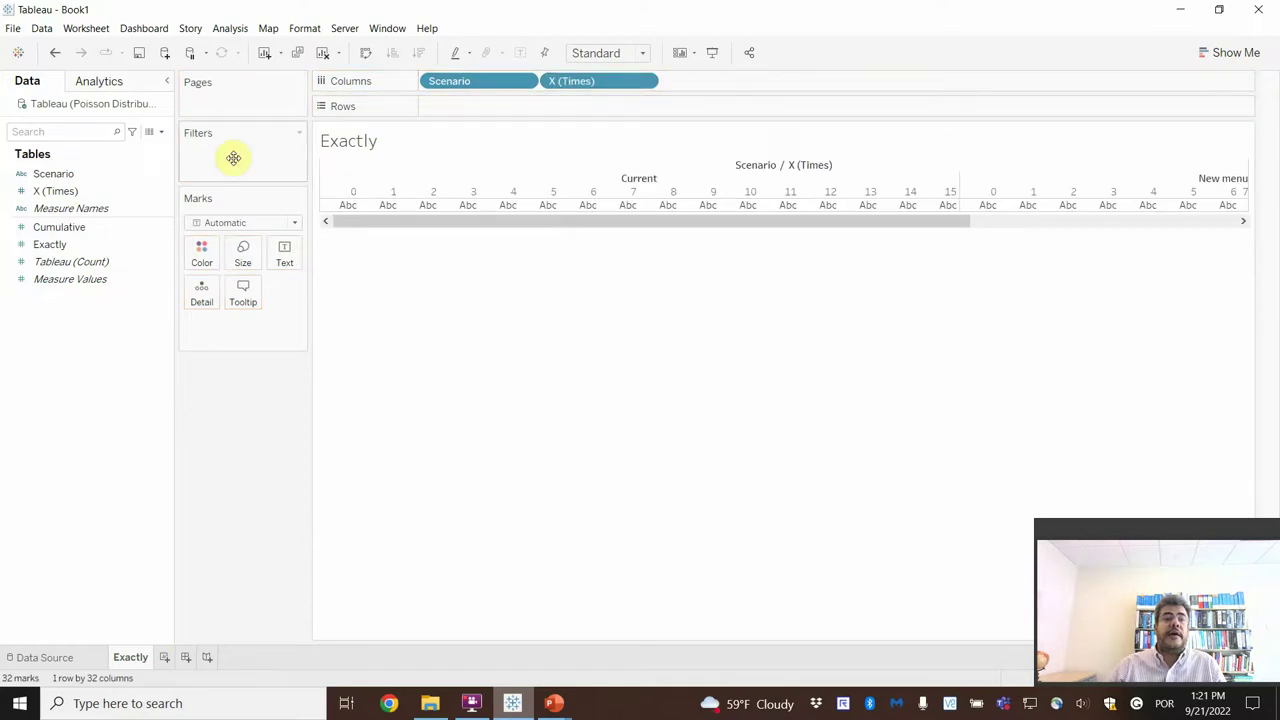
{"action": "mouse_move", "coordinate": [59, 227]}
{"action": "left_mouse_down"}
{"action": "mouse_move", "coordinate": [103, 234]}
{"action": "mouse_move", "coordinate": [474, 110]}
{"action": "left_mouse_up"}
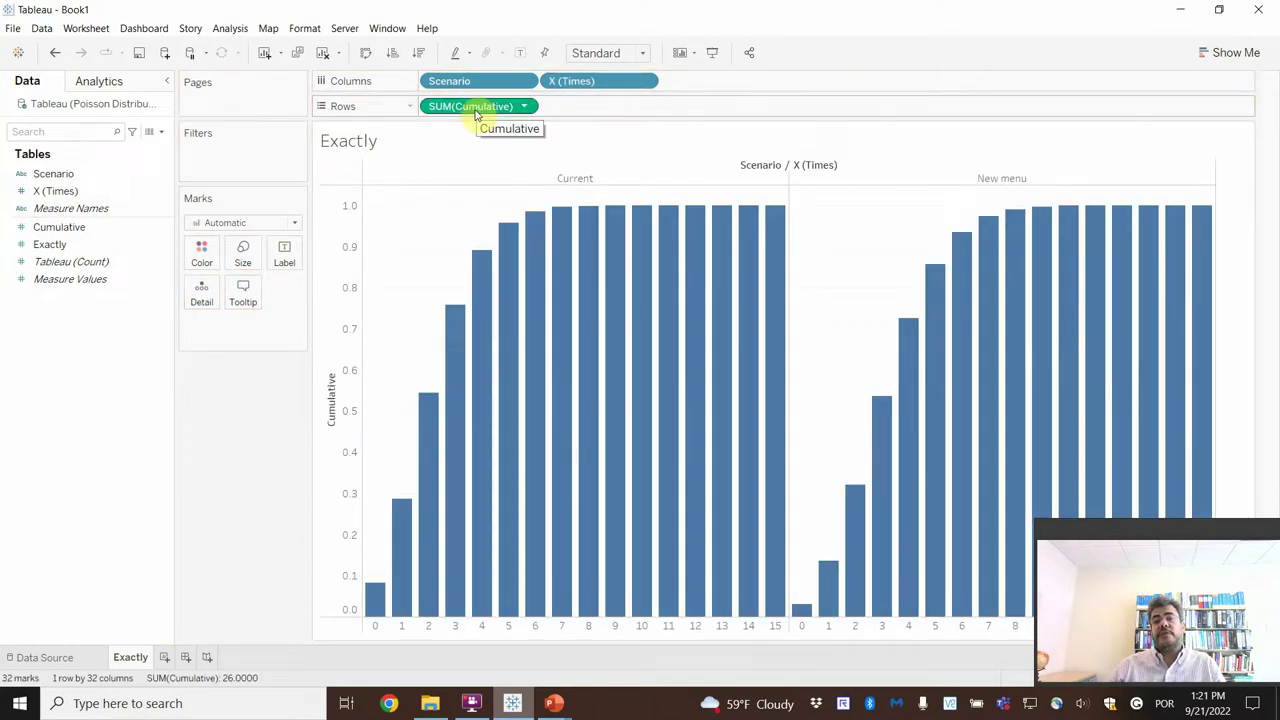
{"action": "left_click_drag", "start_coordinate": [480, 112], "coordinate": [57, 363]}
{"action": "mouse_move", "coordinate": [50, 244]}
{"action": "left_mouse_down"}
{"action": "mouse_move", "coordinate": [414, 163]}
{"action": "mouse_move", "coordinate": [470, 108]}
{"action": "left_mouse_up"}
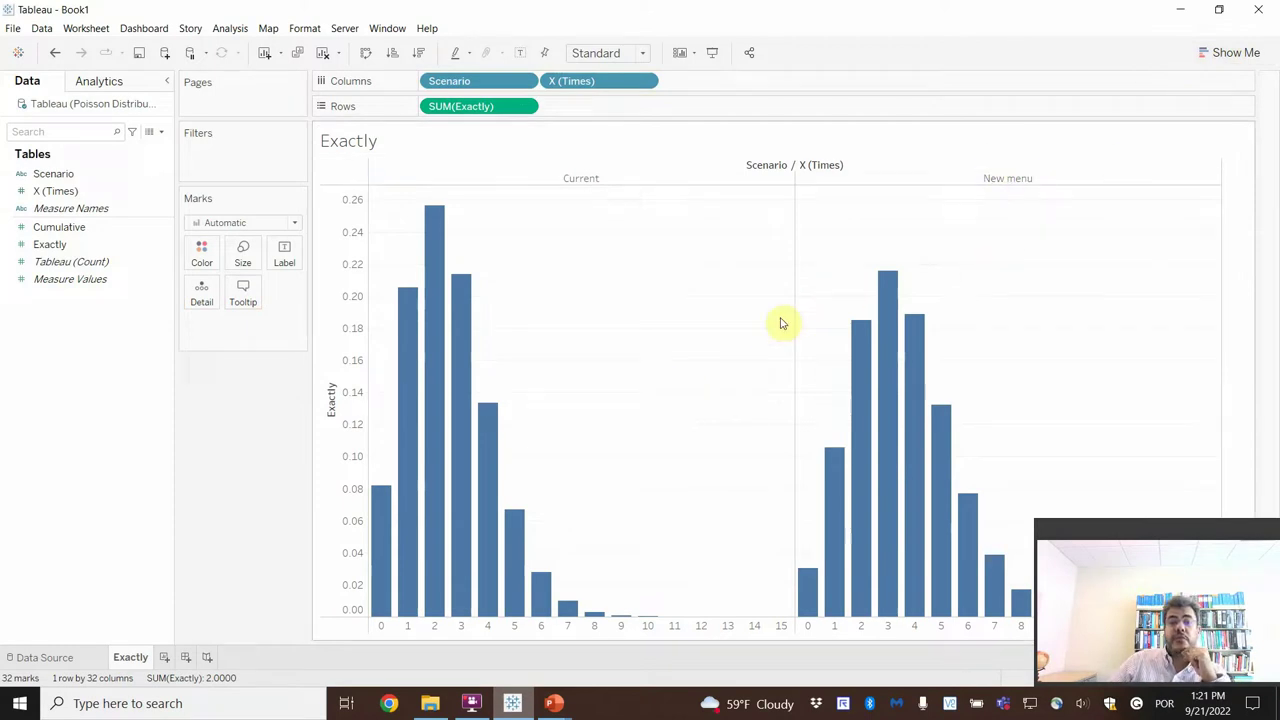
Switch to side-by-side bars with Scenario inside each X (Times), coloured by Scenario with a legend.
{"action": "left_click", "coordinate": [1232, 52]}
{"action": "left_click", "coordinate": [1248, 178]}
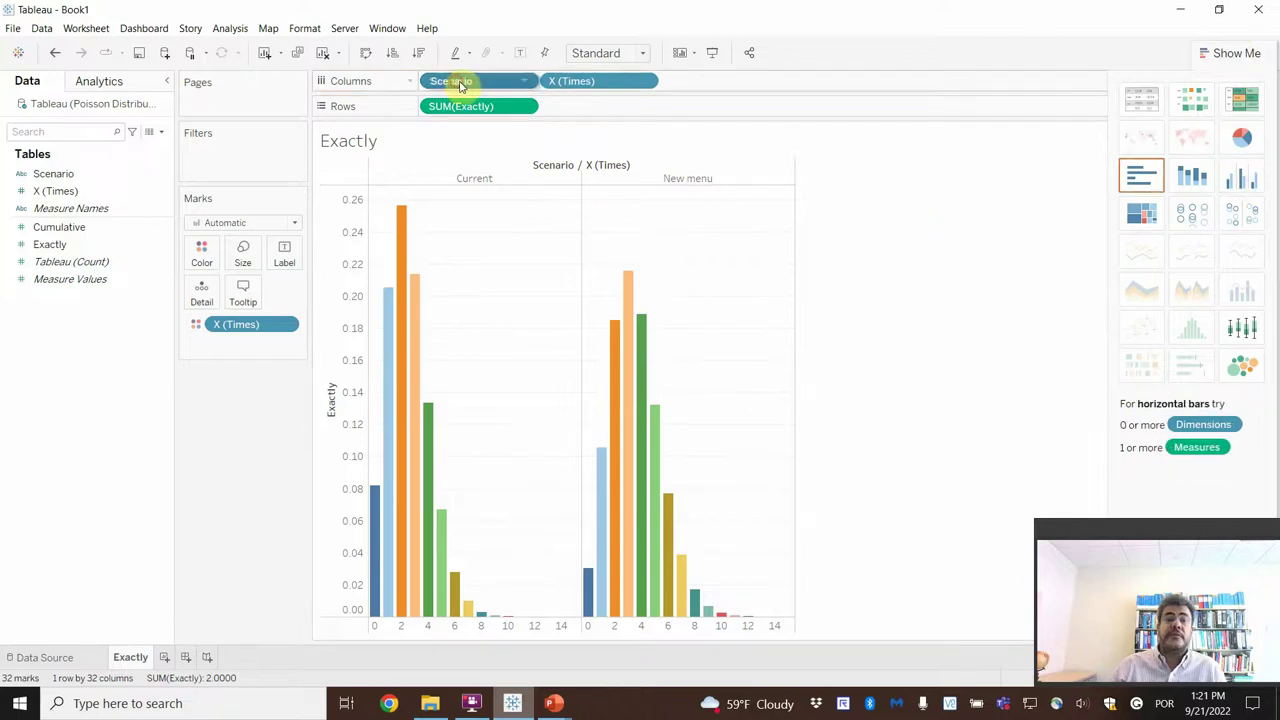
{"action": "left_click_drag", "start_coordinate": [459, 85], "coordinate": [688, 87]}
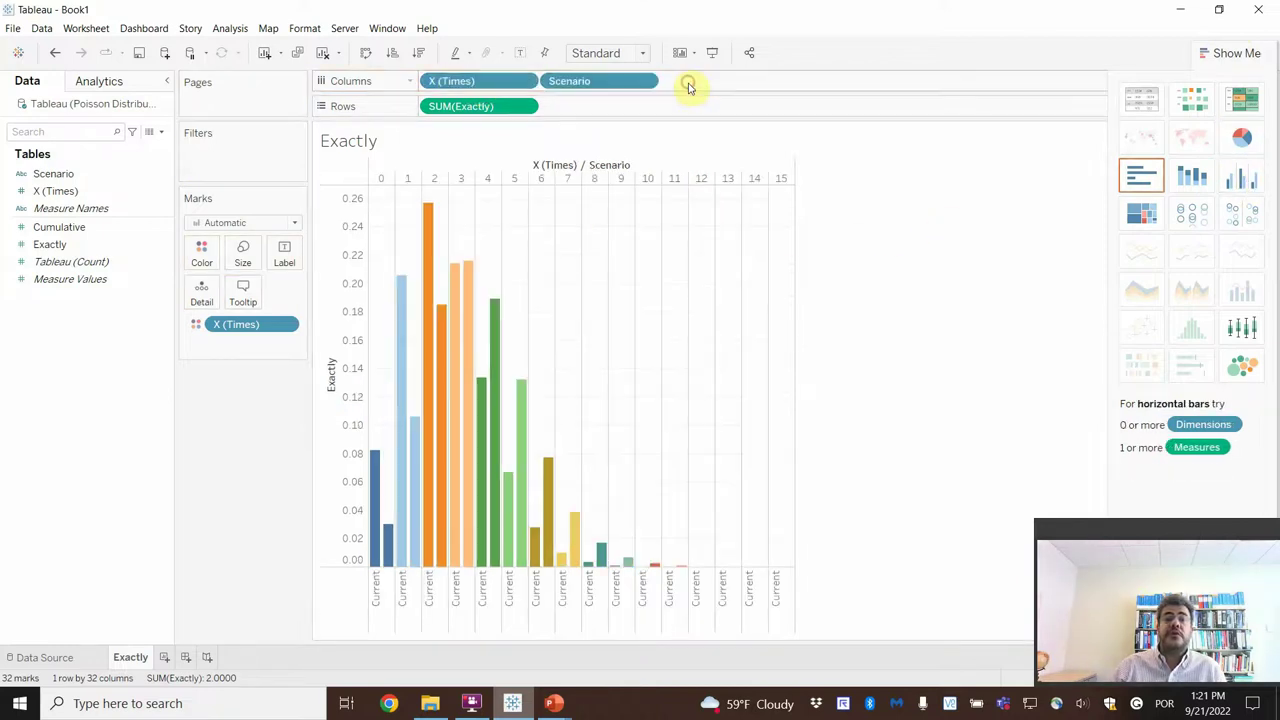
{"action": "mouse_move", "coordinate": [458, 550]}
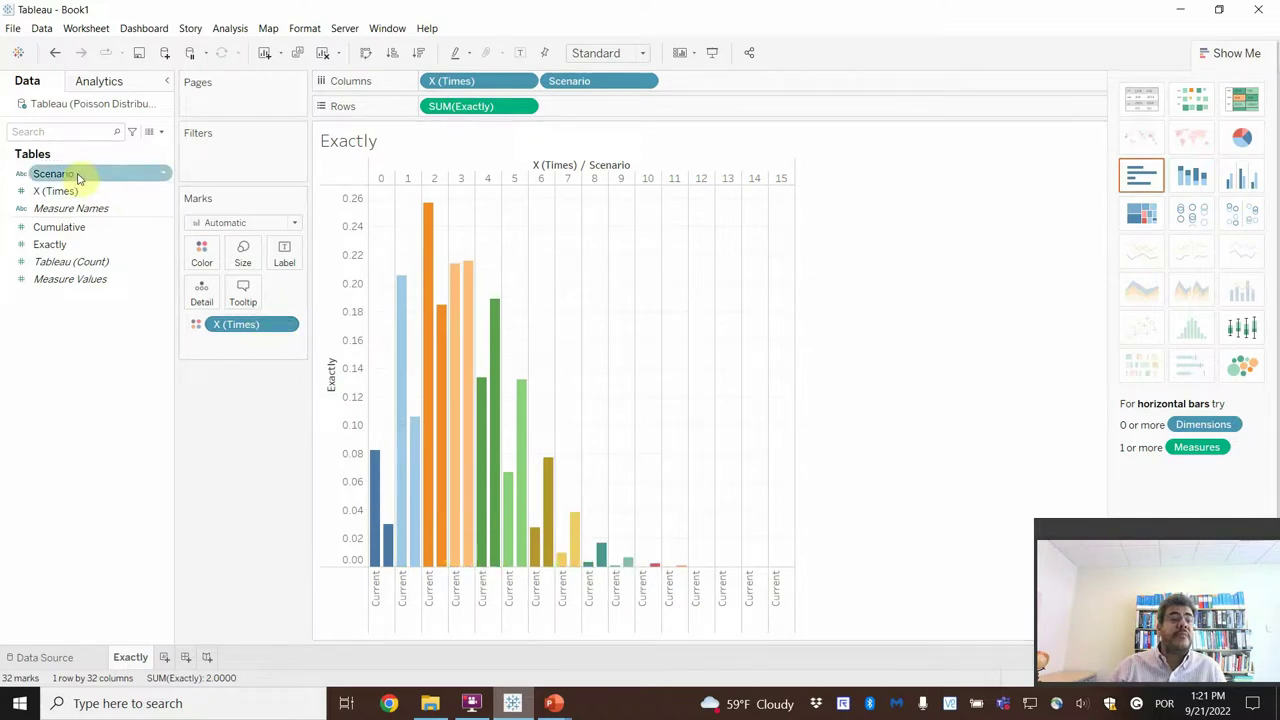
{"action": "left_click_drag", "start_coordinate": [75, 177], "coordinate": [204, 260]}
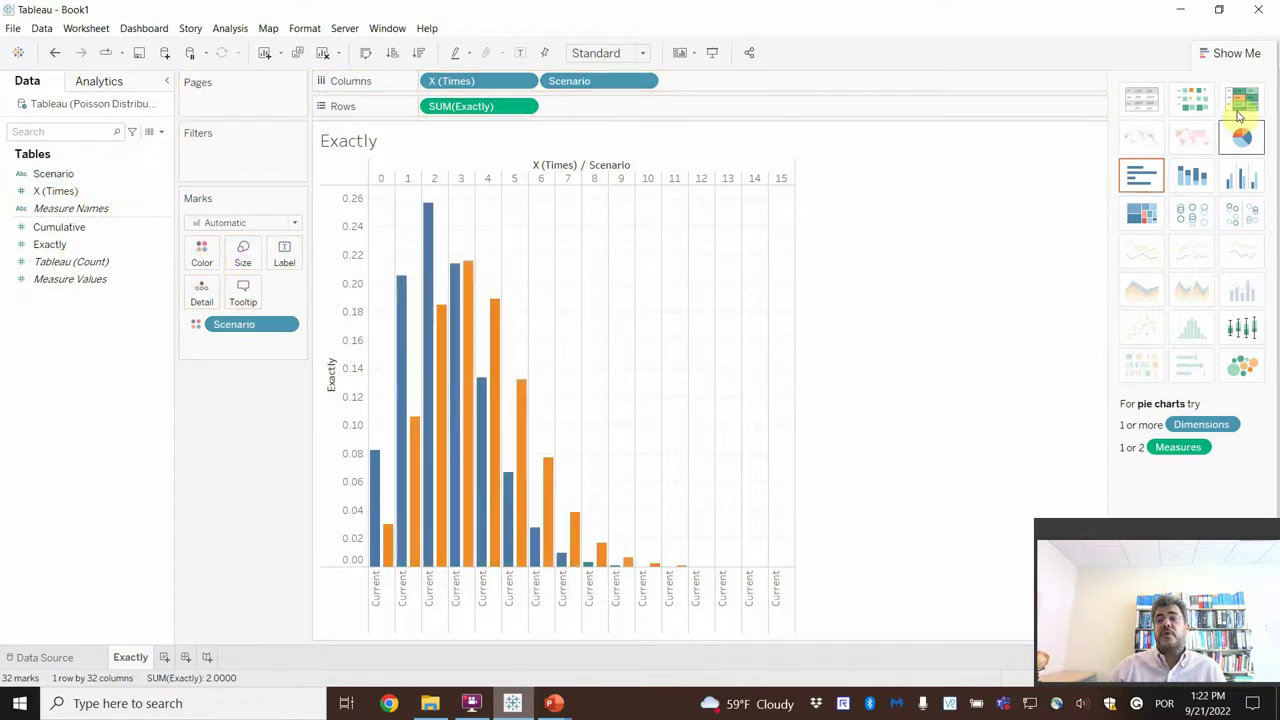
{"action": "left_click", "coordinate": [1240, 55]}
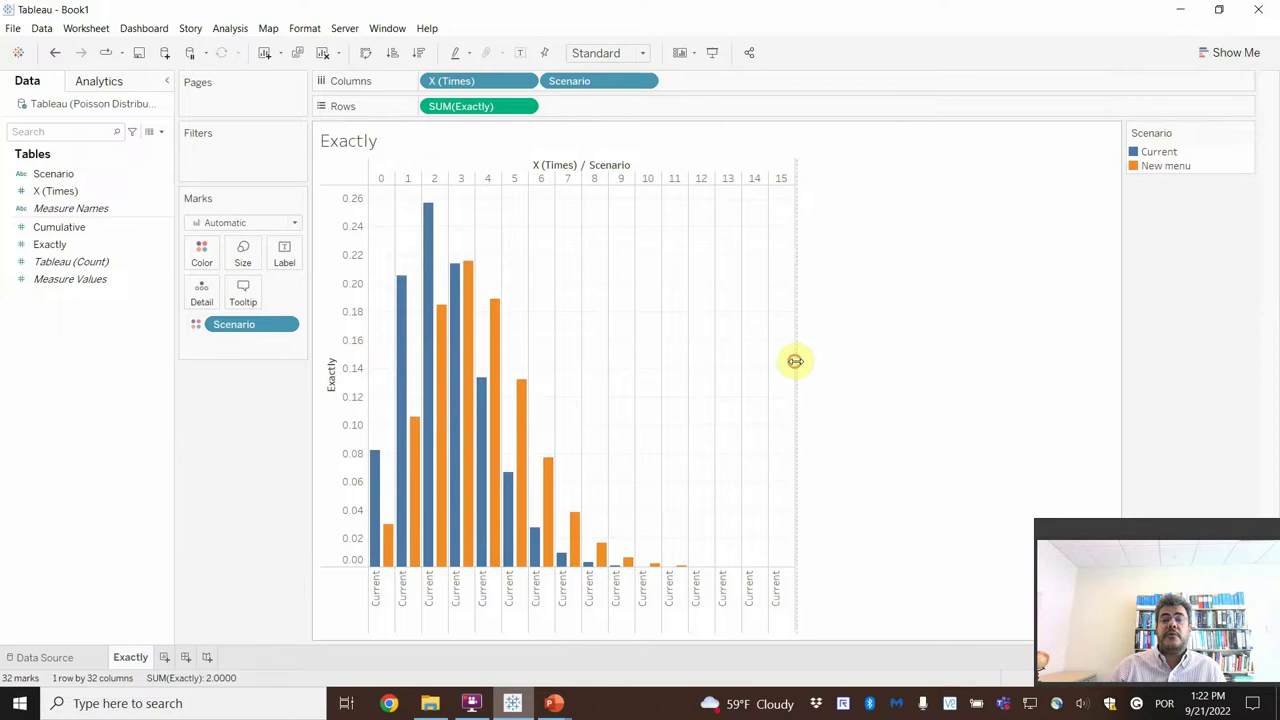
{"action": "left_click_drag", "start_coordinate": [794, 360], "coordinate": [831, 363]}
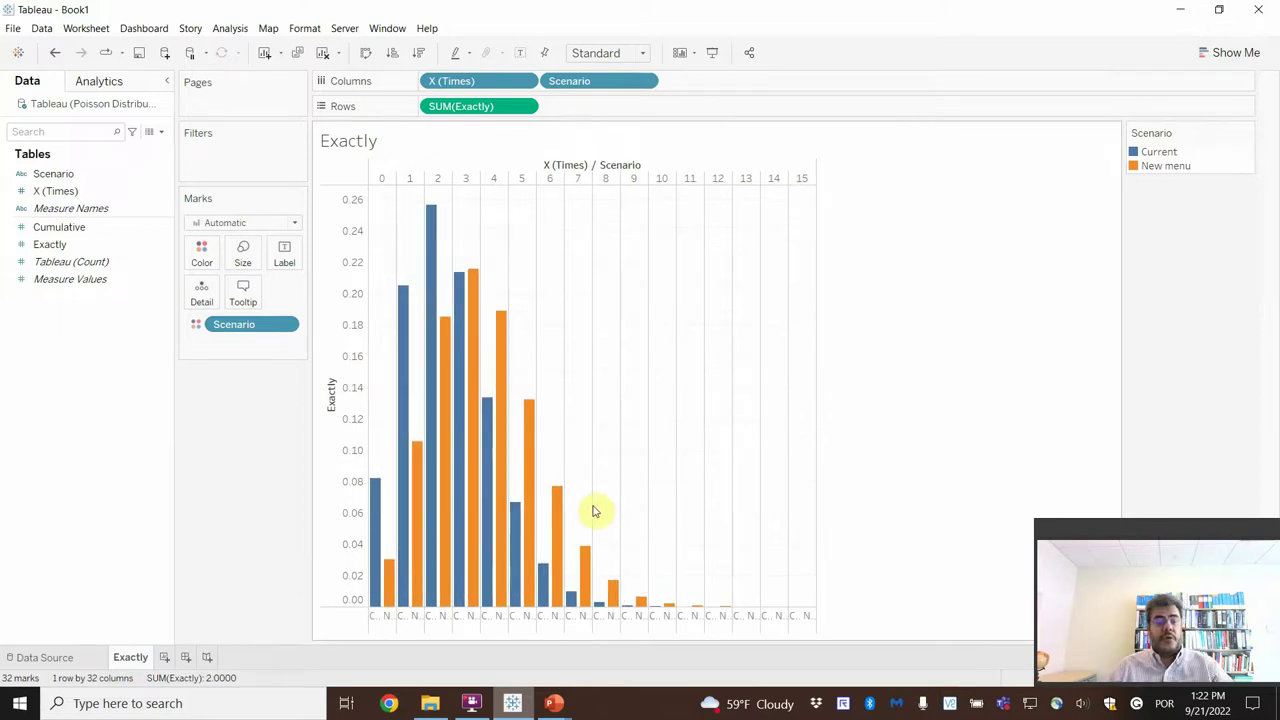
{"action": "key", "text": "ctrl+z"}
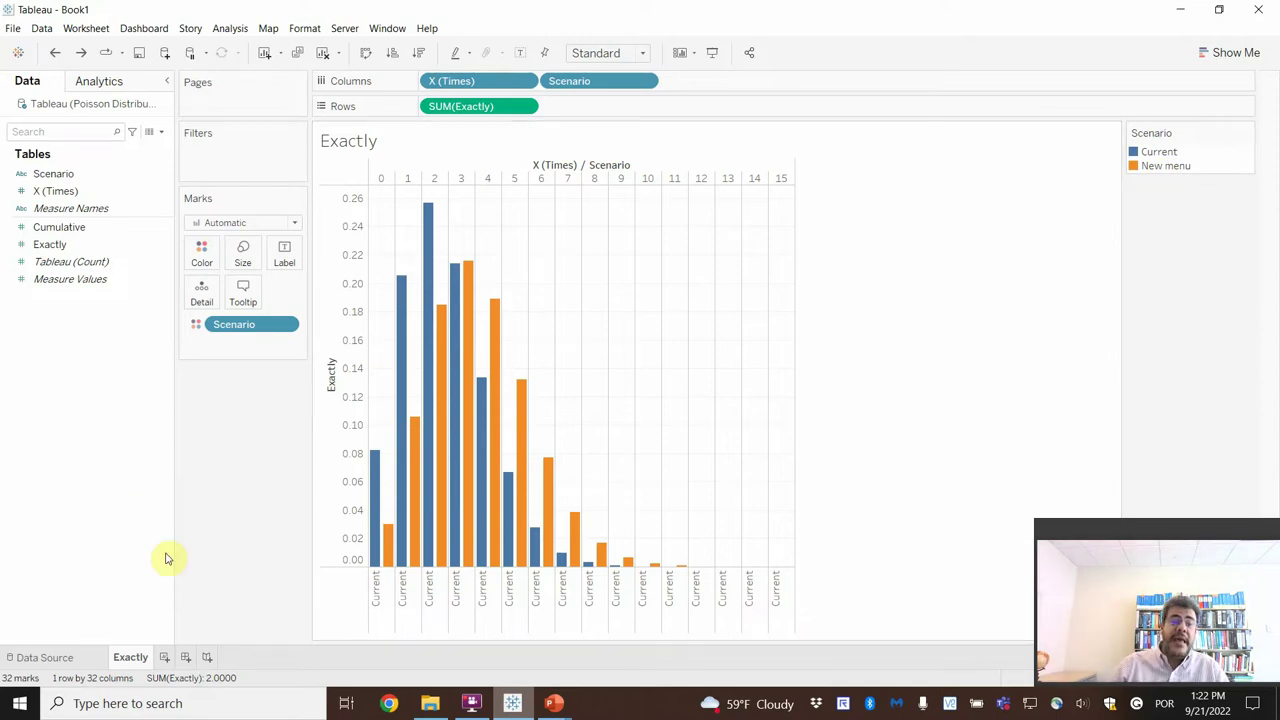
Duplicate the Exactly sheet as Cumulative and swap SUM(Exactly) for Cumulative on Rows.
{"action": "right_click", "coordinate": [122, 659]}
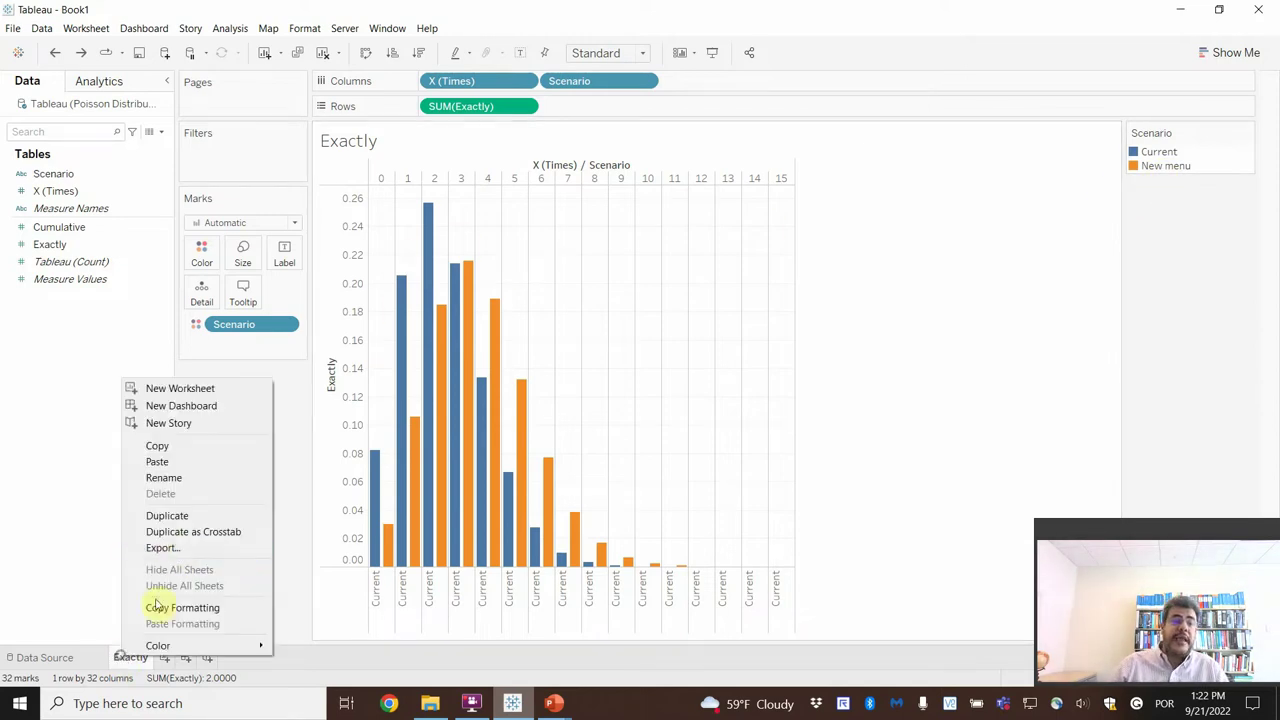
{"action": "left_click", "coordinate": [191, 518]}
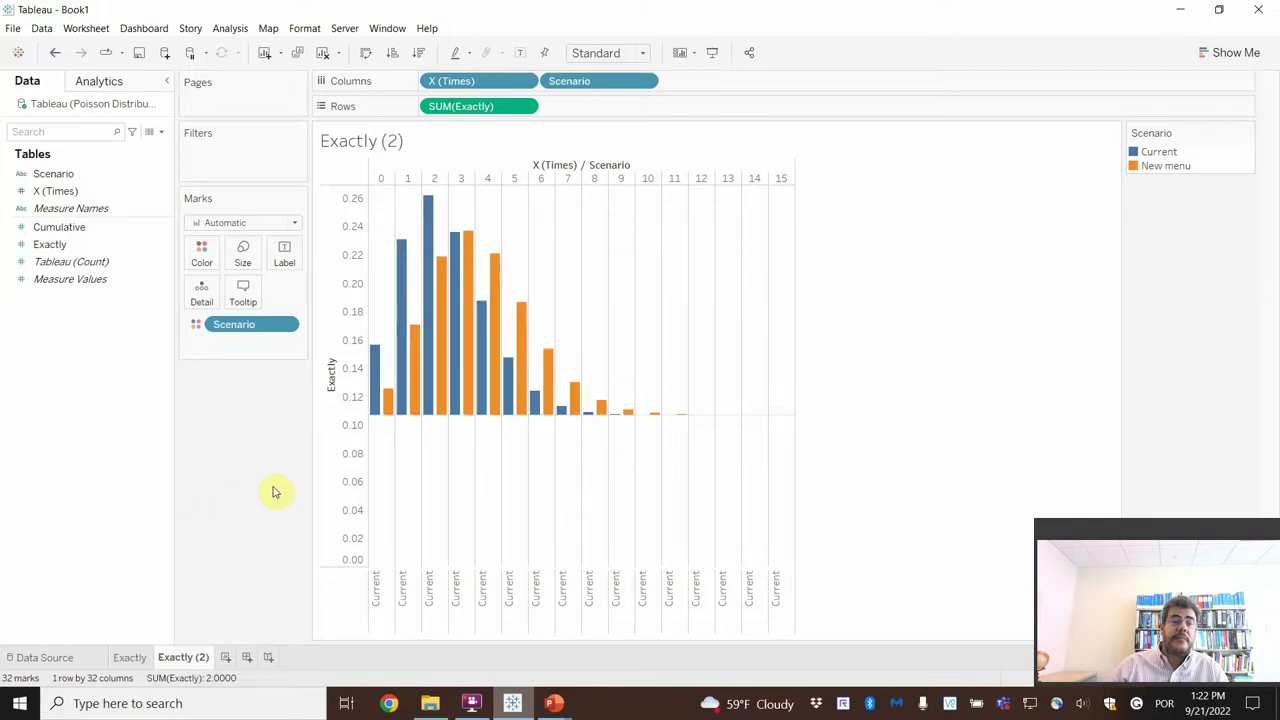
{"action": "double_click", "coordinate": [186, 658]}
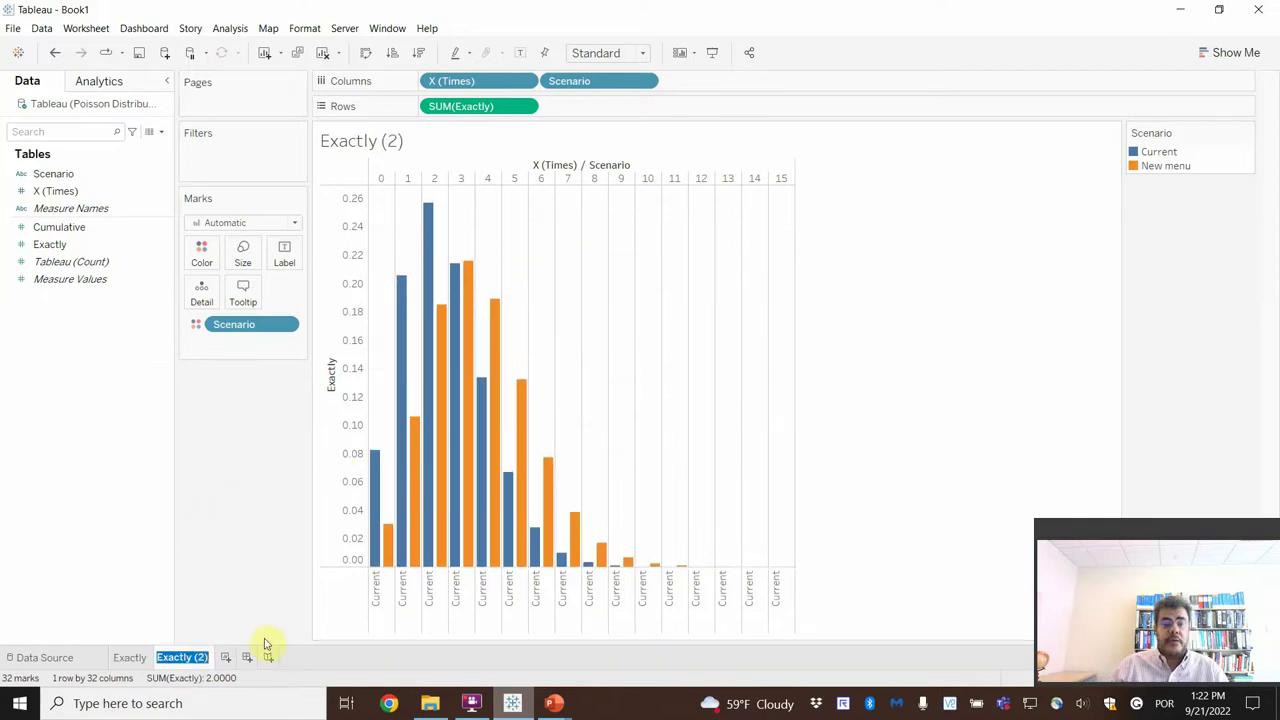
{"action": "type", "text": "Cumulative"}
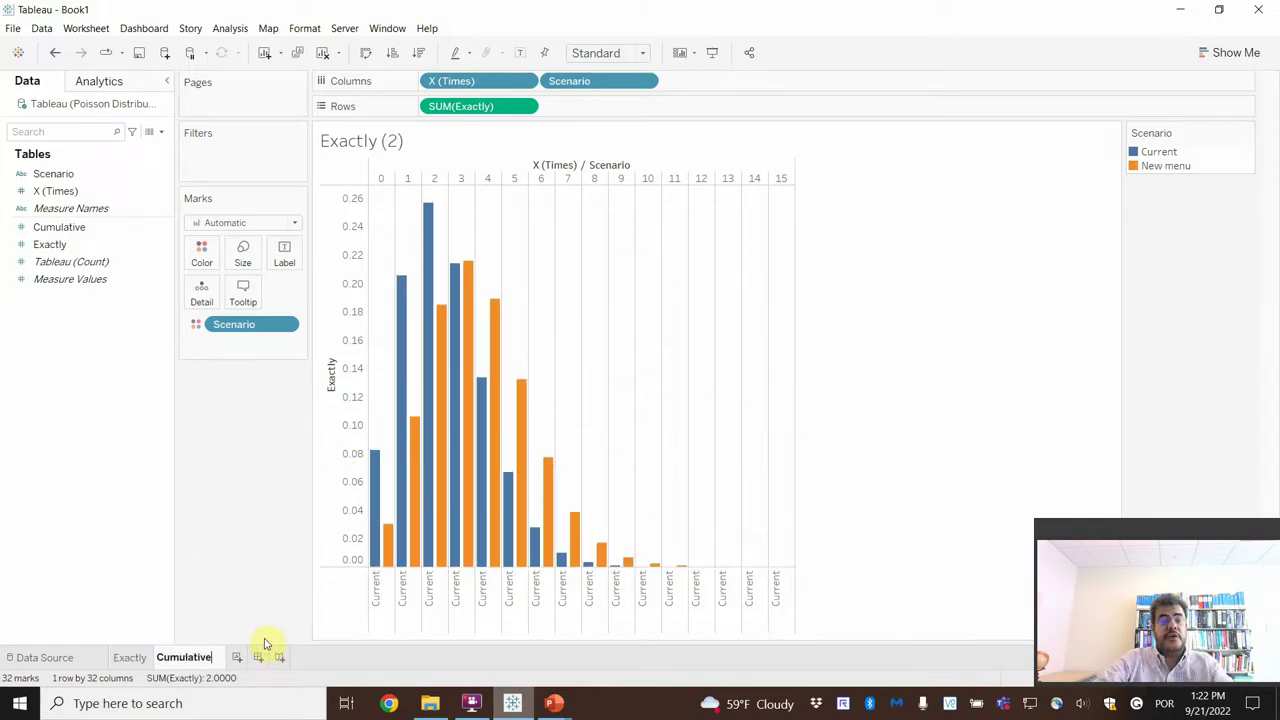
{"action": "key", "text": "Return"}
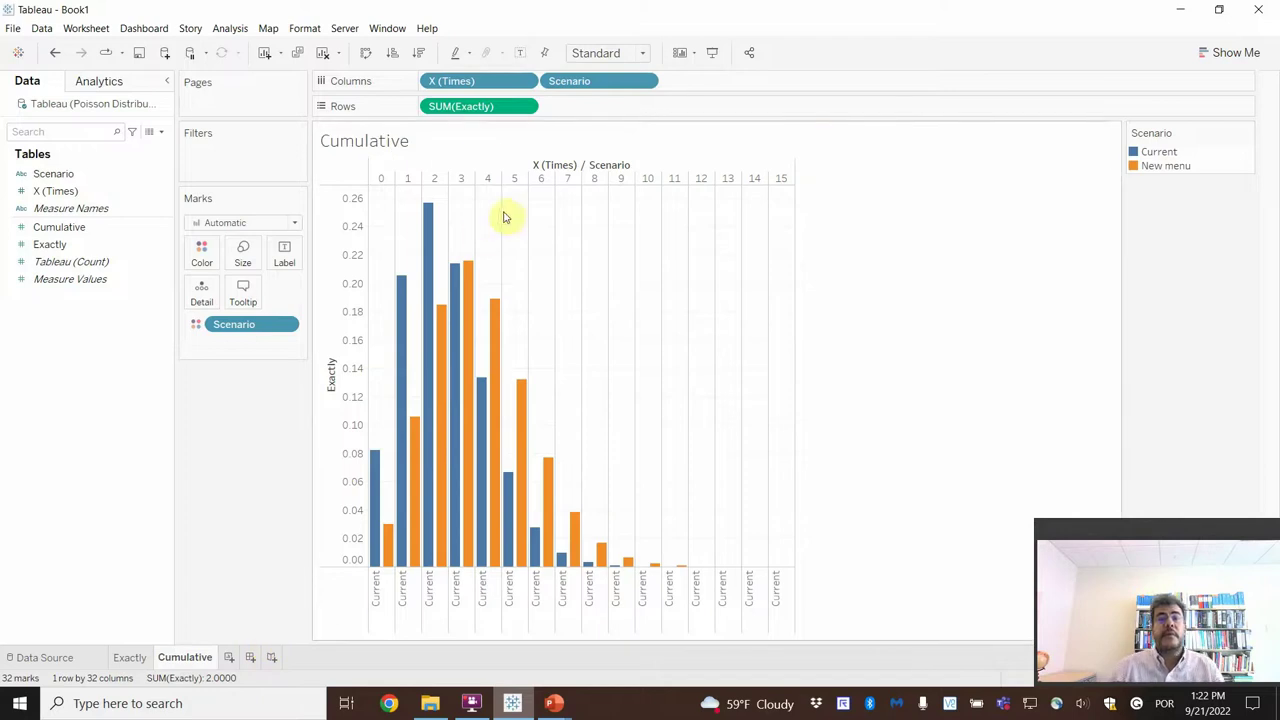
{"action": "left_click_drag", "start_coordinate": [480, 110], "coordinate": [172, 430]}
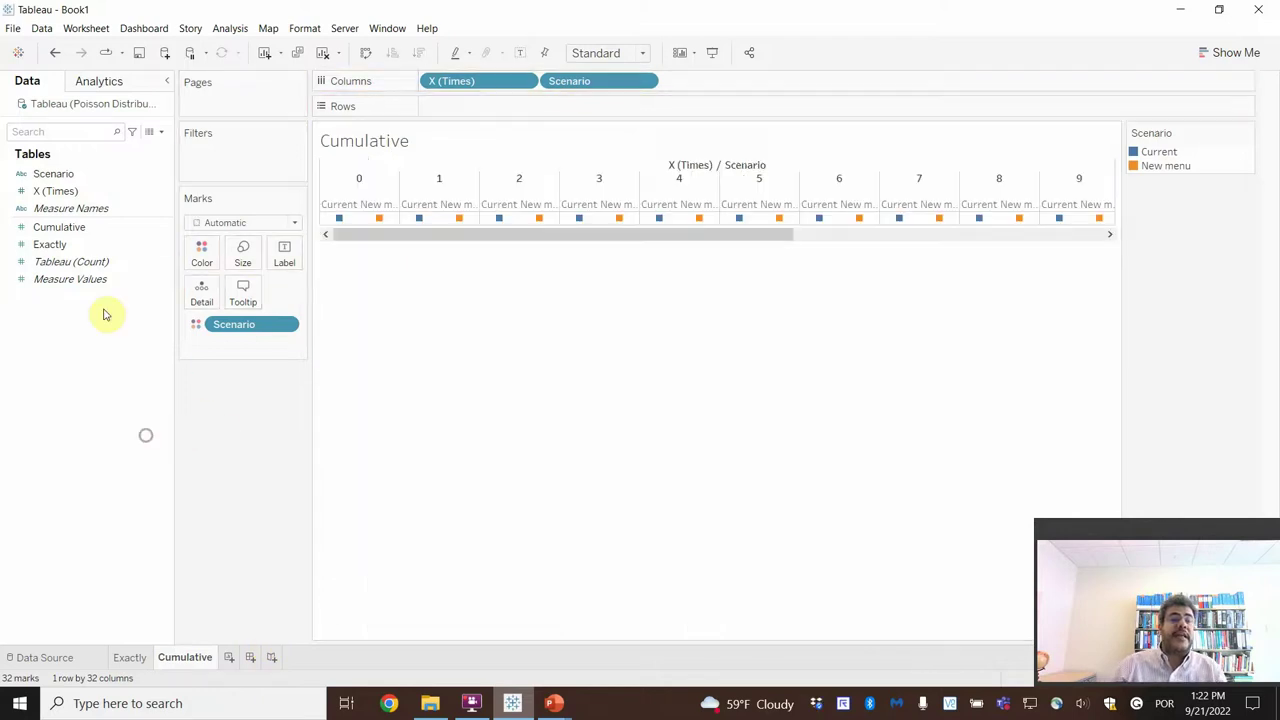
{"action": "mouse_move", "coordinate": [86, 228]}
{"action": "left_mouse_down"}
{"action": "mouse_move", "coordinate": [466, 131]}
{"action": "mouse_move", "coordinate": [470, 107]}
{"action": "left_mouse_up"}
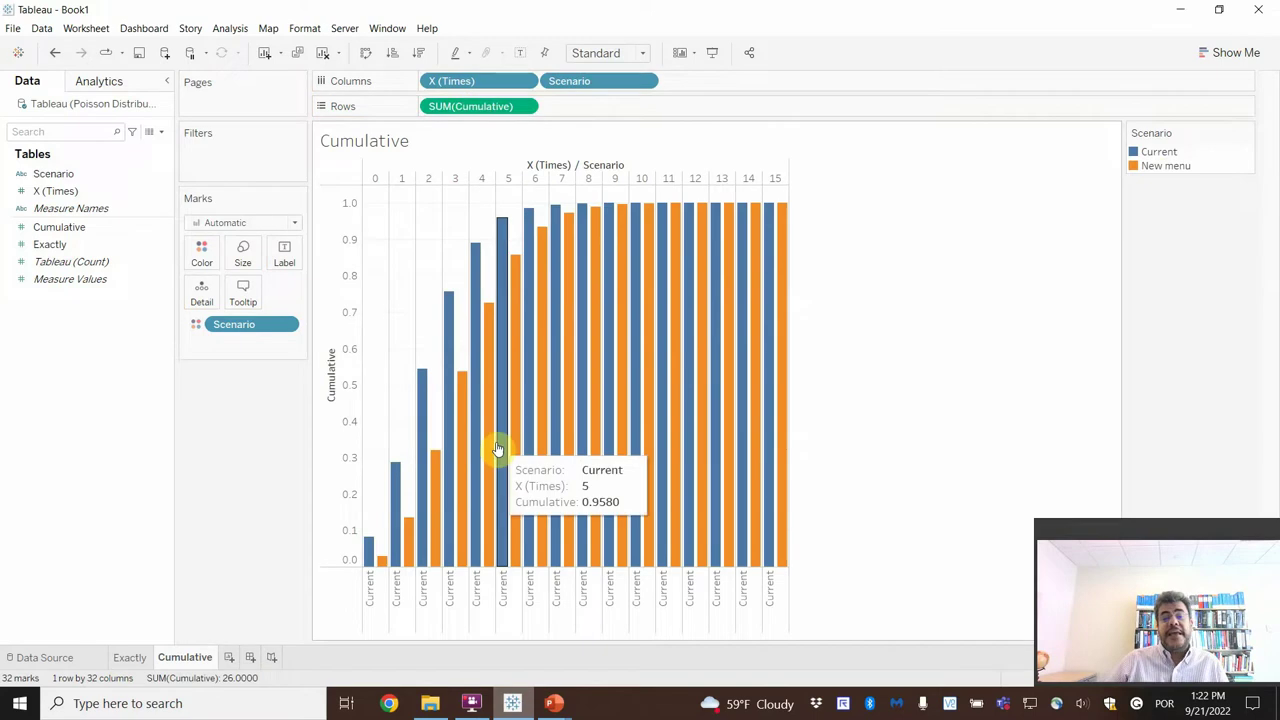
{"action": "left_click", "coordinate": [127, 657]}
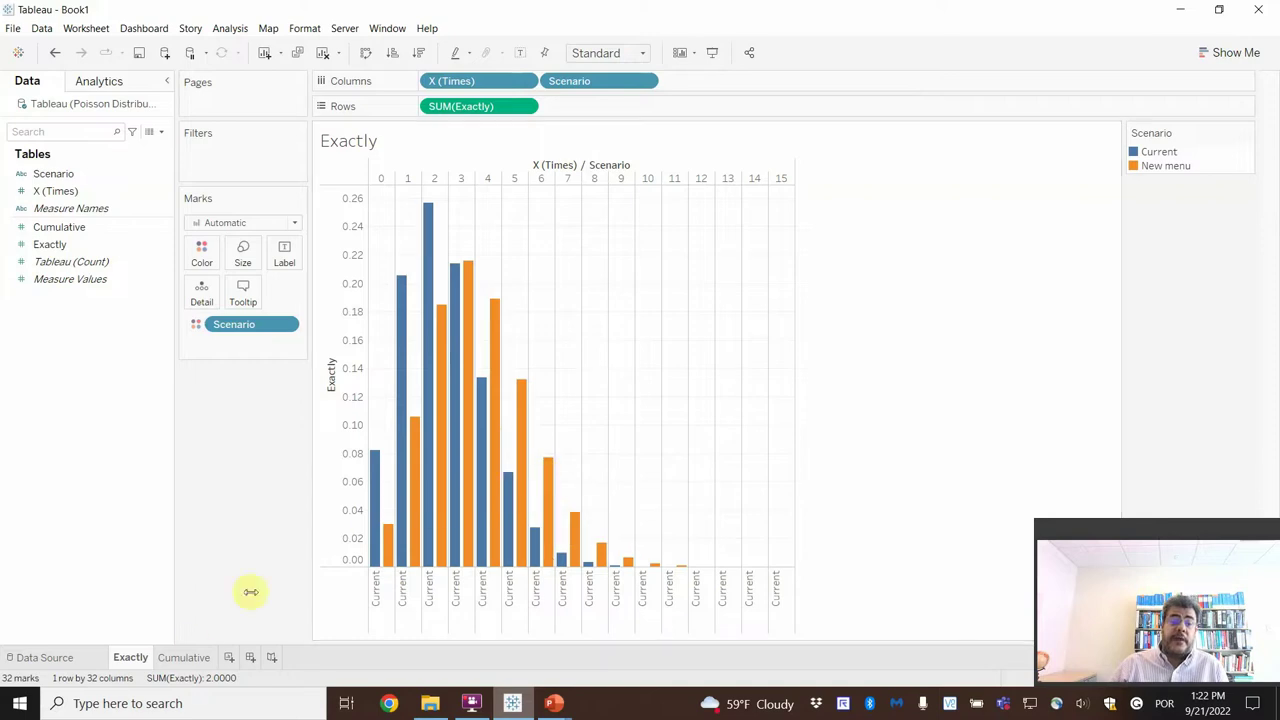
{"action": "left_click", "coordinate": [184, 657]}
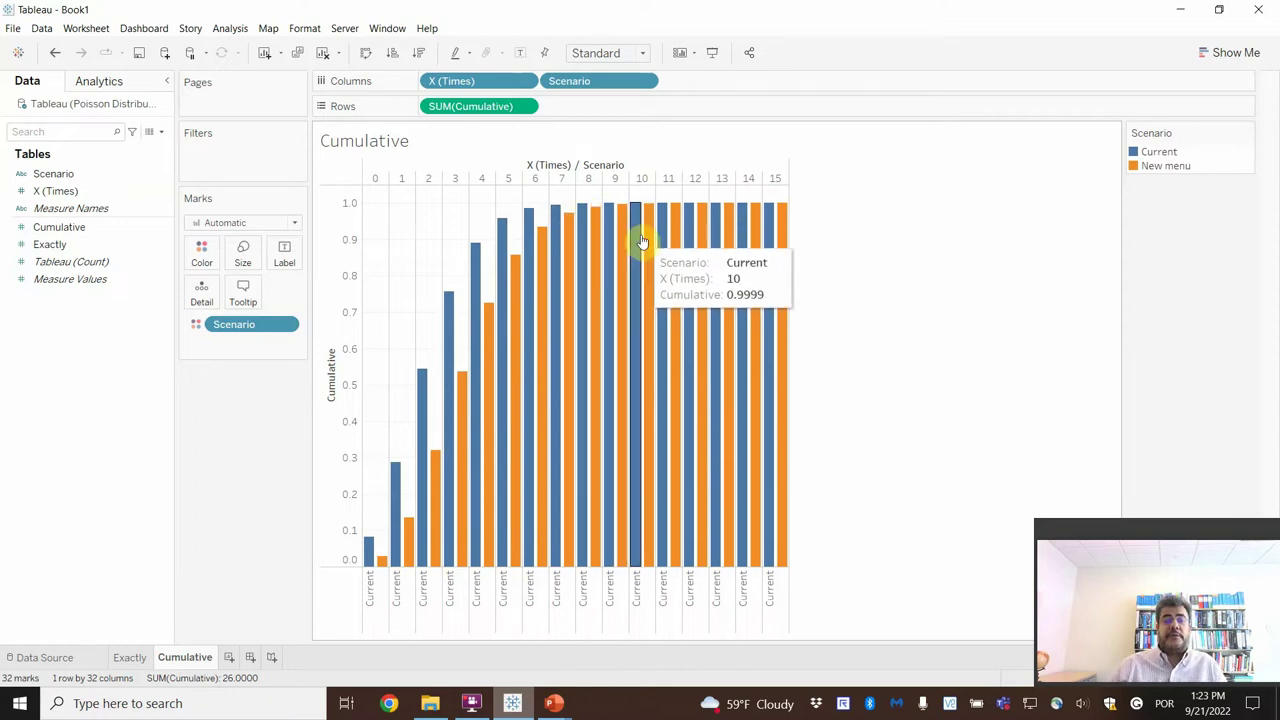
Add a new dashboard, rename its tab to Poisson, and return to the Exactly sheet.
{"action": "left_click", "coordinate": [250, 658]}
{"action": "double_click", "coordinate": [255, 658]}
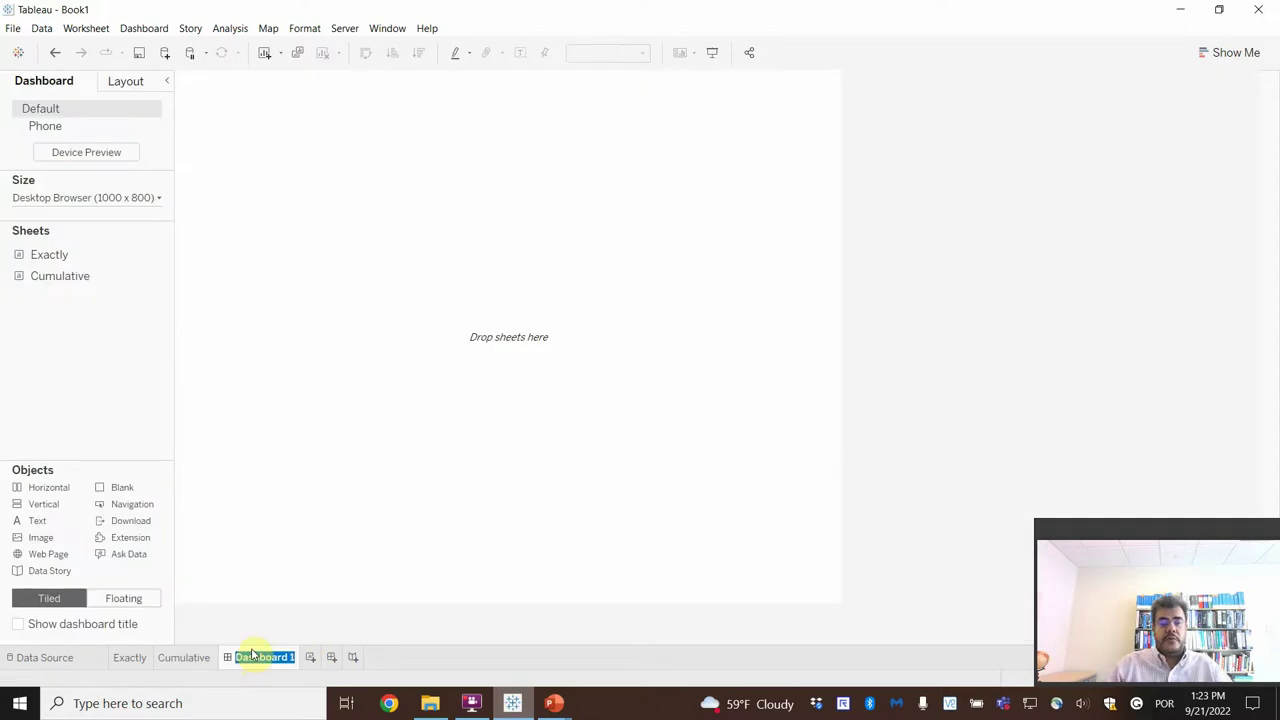
{"action": "type", "text": "Poli"}
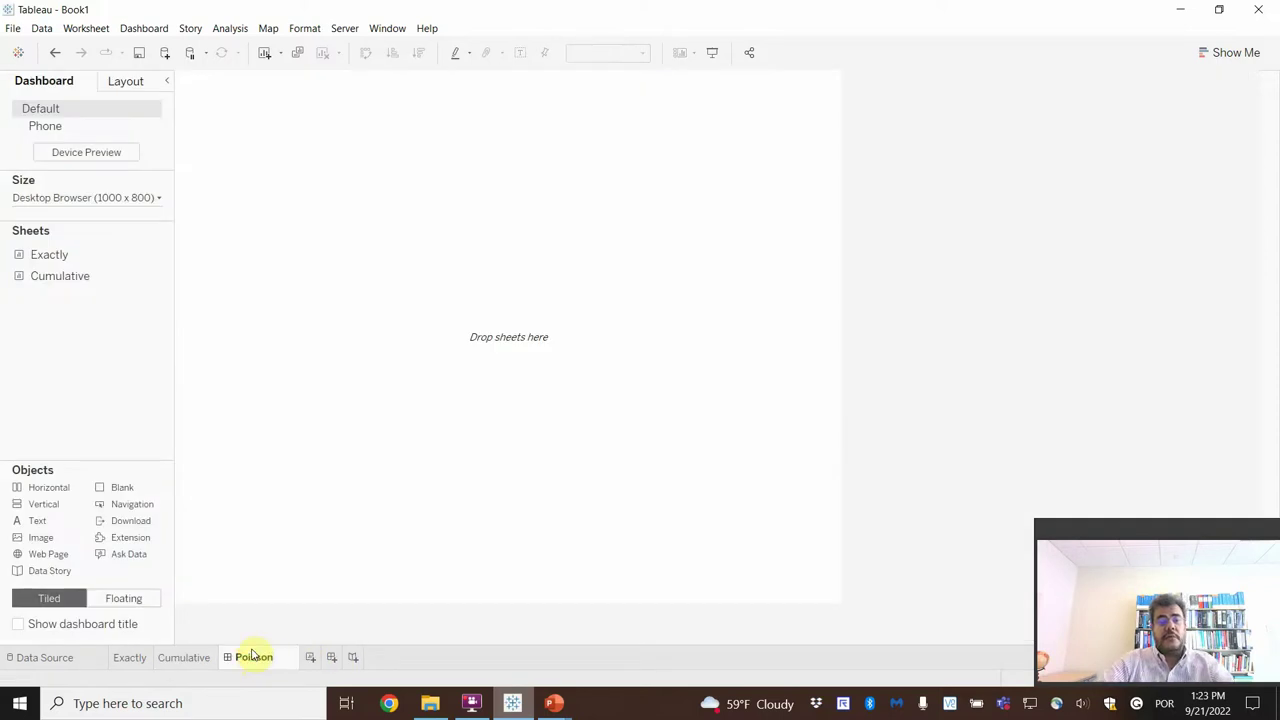
{"action": "type", "text": "son"}
{"action": "key", "text": "Return"}
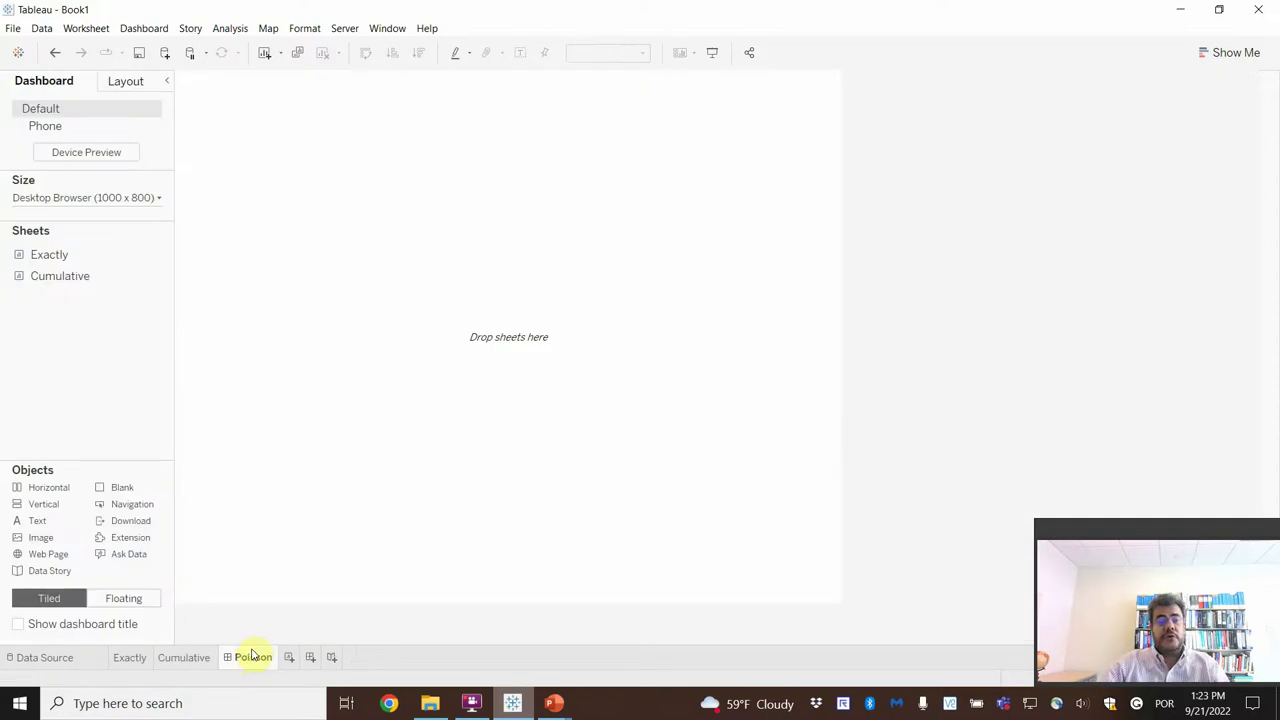
{"action": "left_click", "coordinate": [130, 658]}
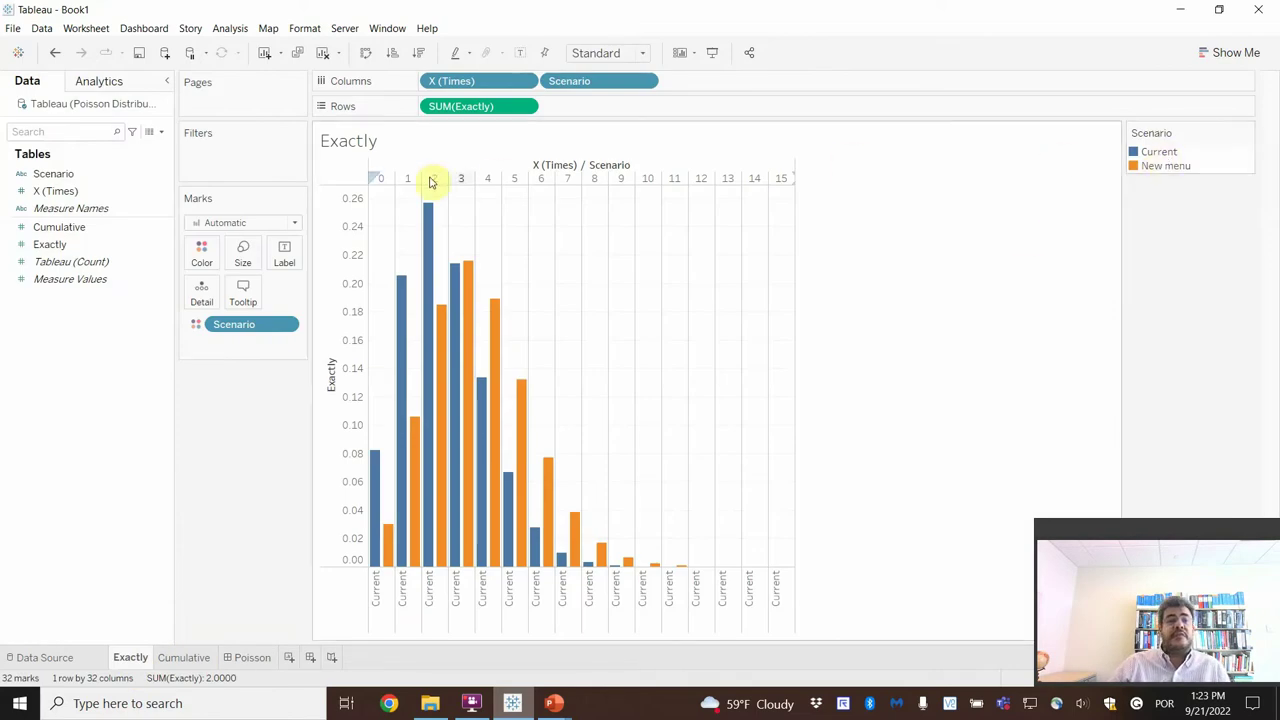
Filter Exactly by Scenario, show the filter card, and test hiding New menu before restoring All.
{"action": "left_click_drag", "start_coordinate": [60, 173], "coordinate": [230, 152]}
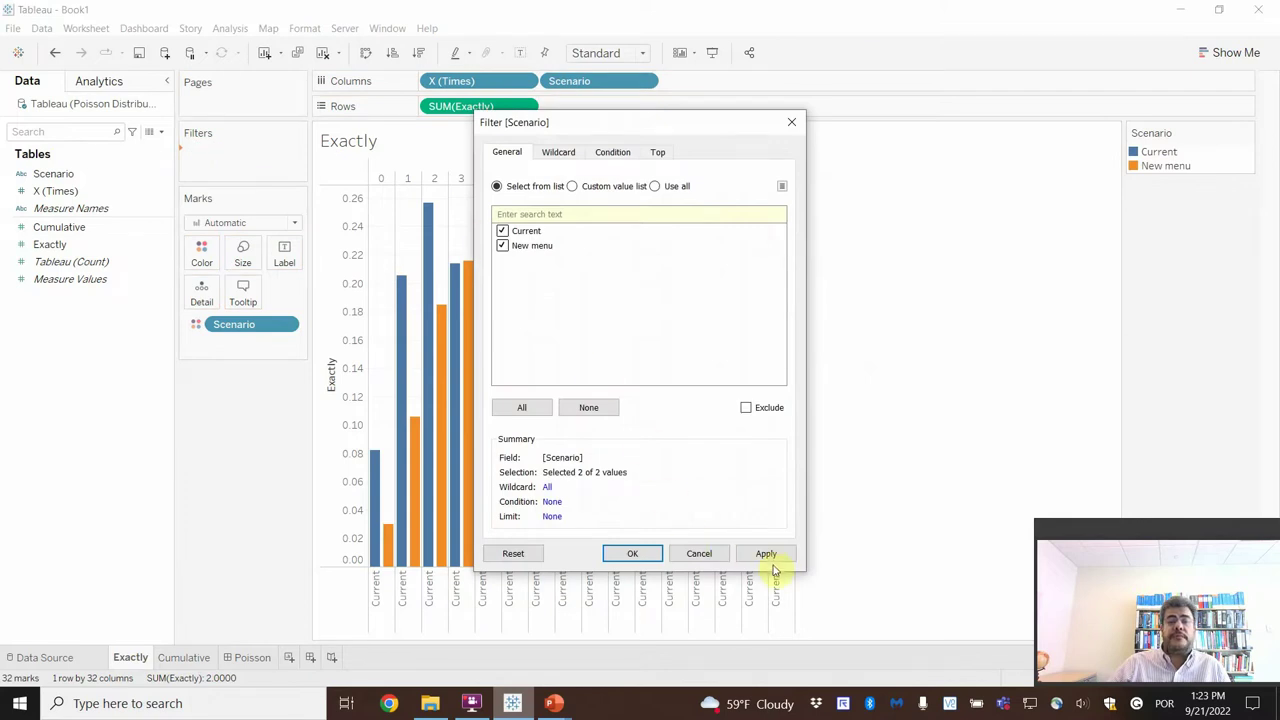
{"action": "left_click", "coordinate": [768, 553]}
{"action": "left_click", "coordinate": [645, 553]}
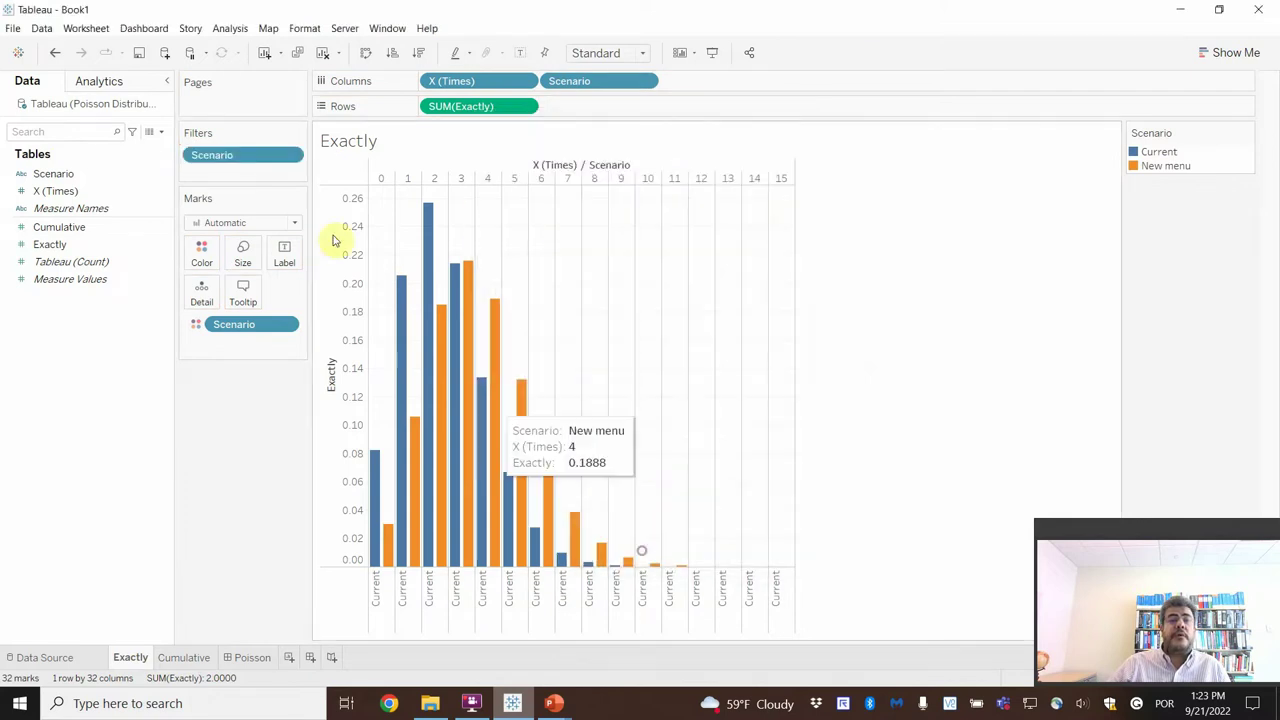
{"action": "left_click", "coordinate": [289, 155]}
{"action": "left_click", "coordinate": [248, 197]}
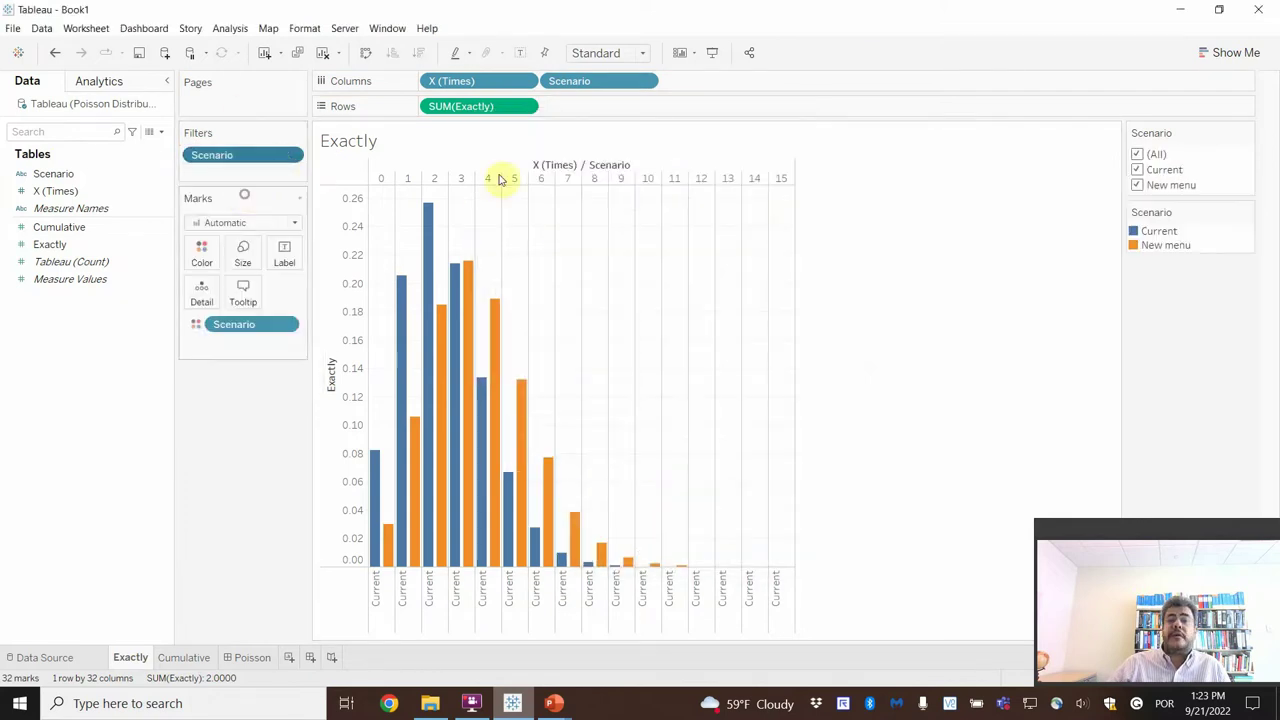
{"action": "left_click", "coordinate": [1140, 185]}
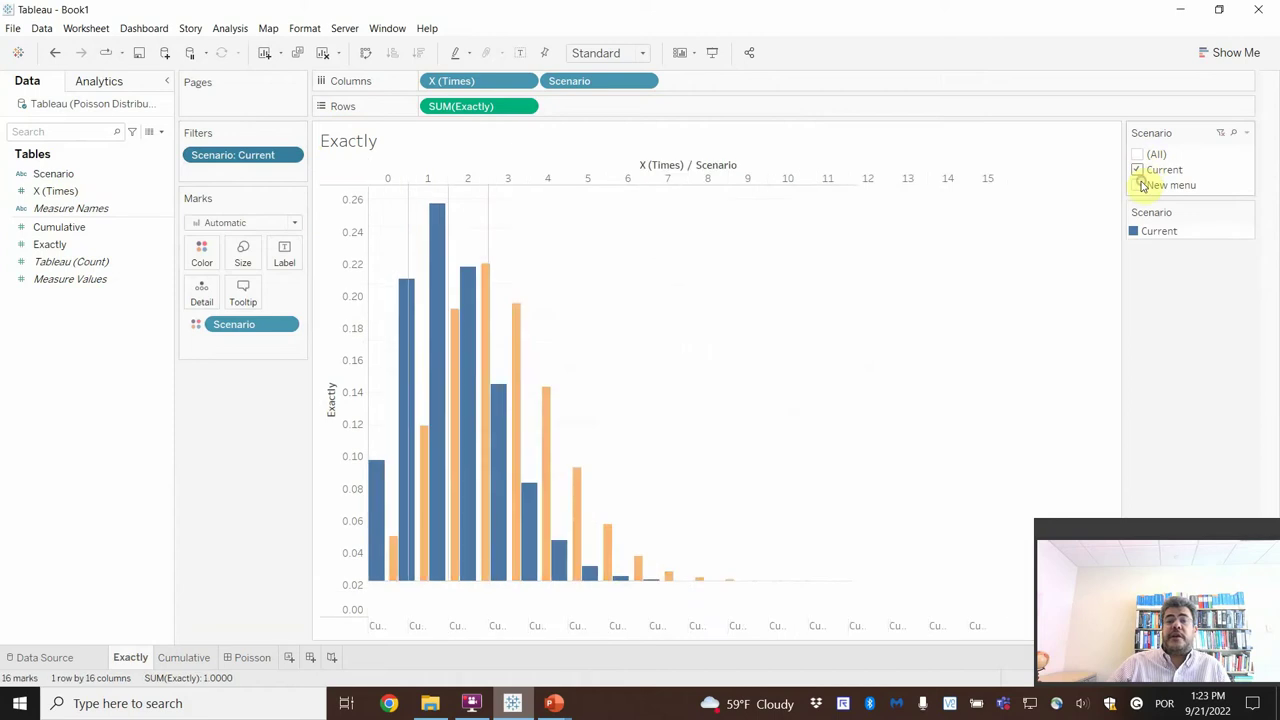
{"action": "left_click", "coordinate": [190, 658]}
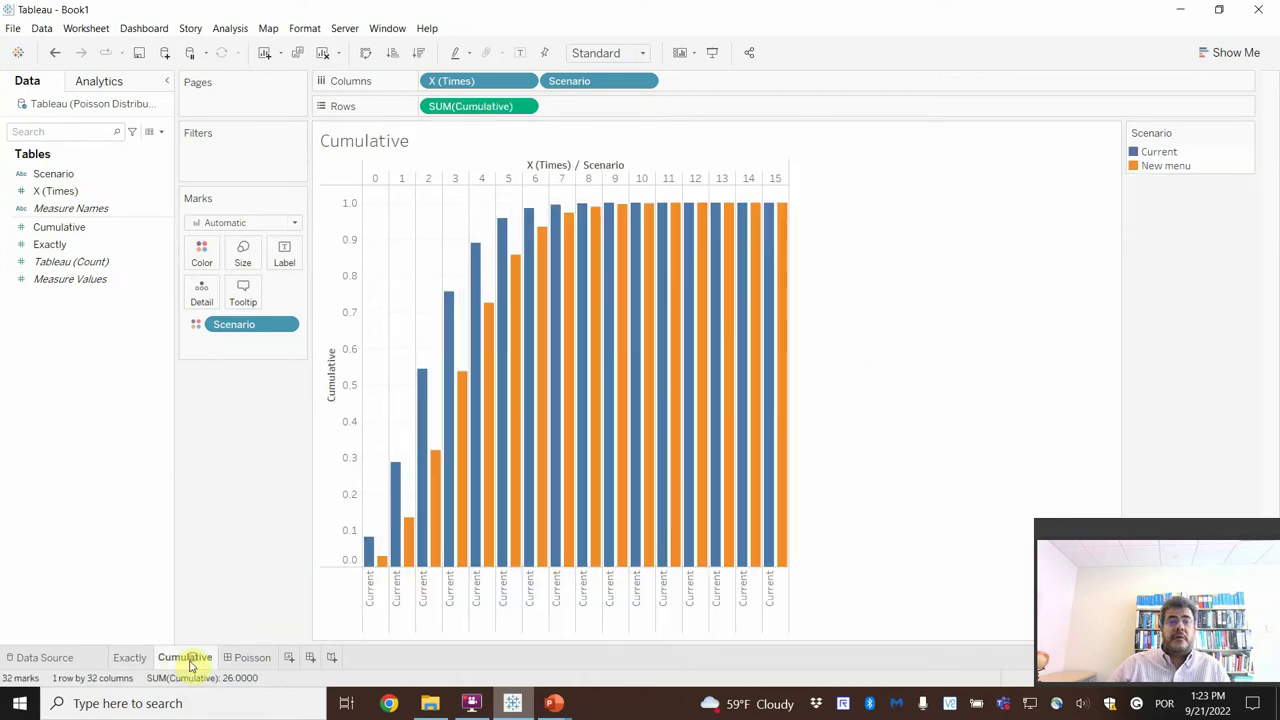
{"action": "left_click", "coordinate": [129, 658]}
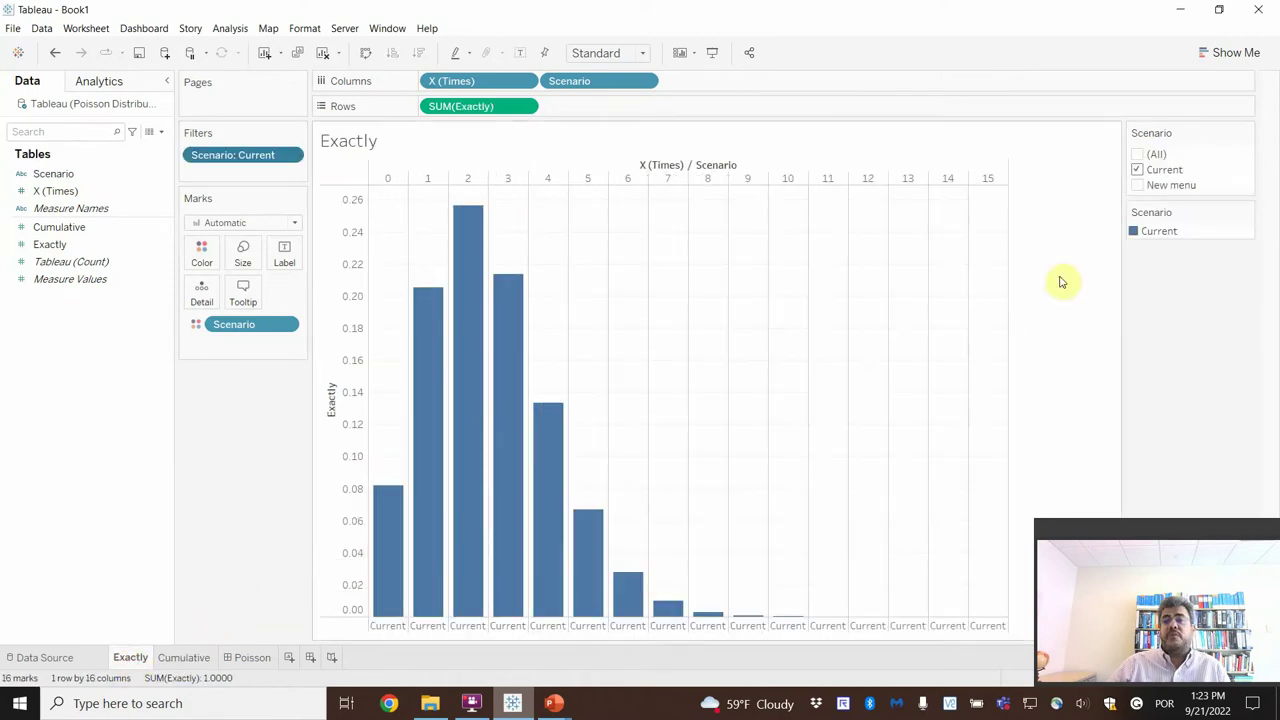
{"action": "left_click", "coordinate": [1138, 154]}
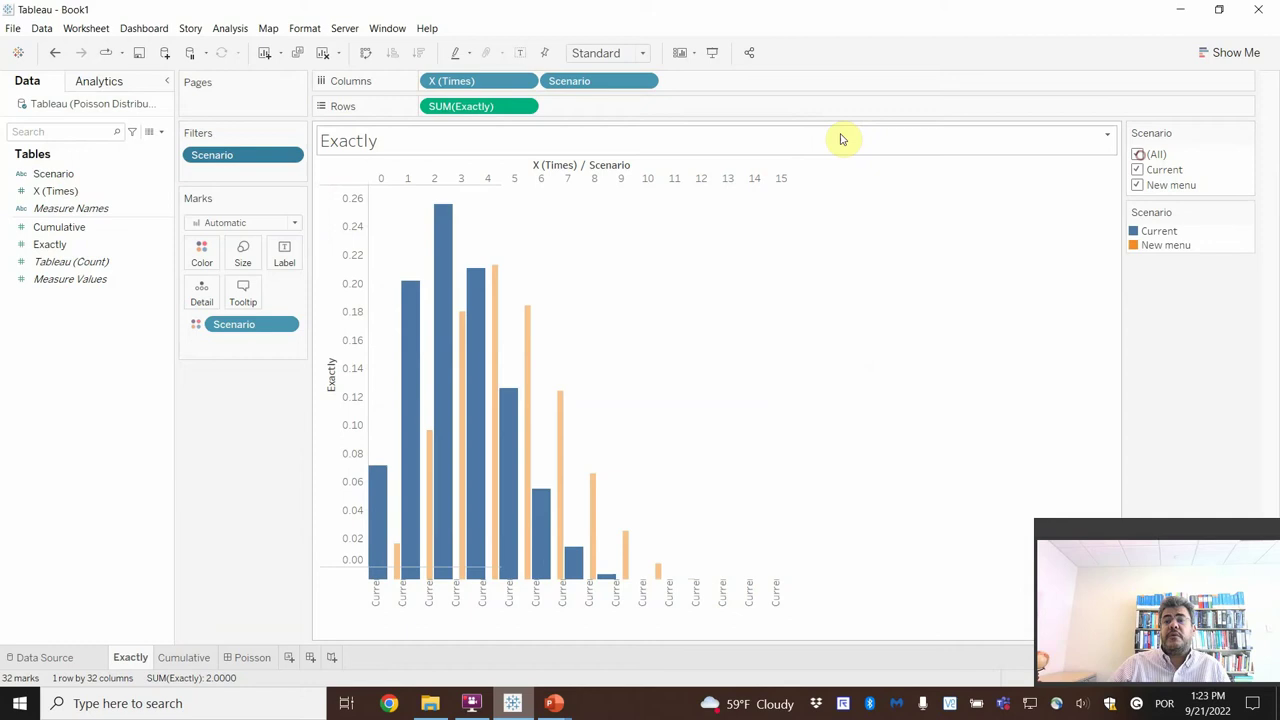
Apply the Scenario filter to all sheets using related data and show it on Cumulative.
{"action": "left_click", "coordinate": [289, 155]}
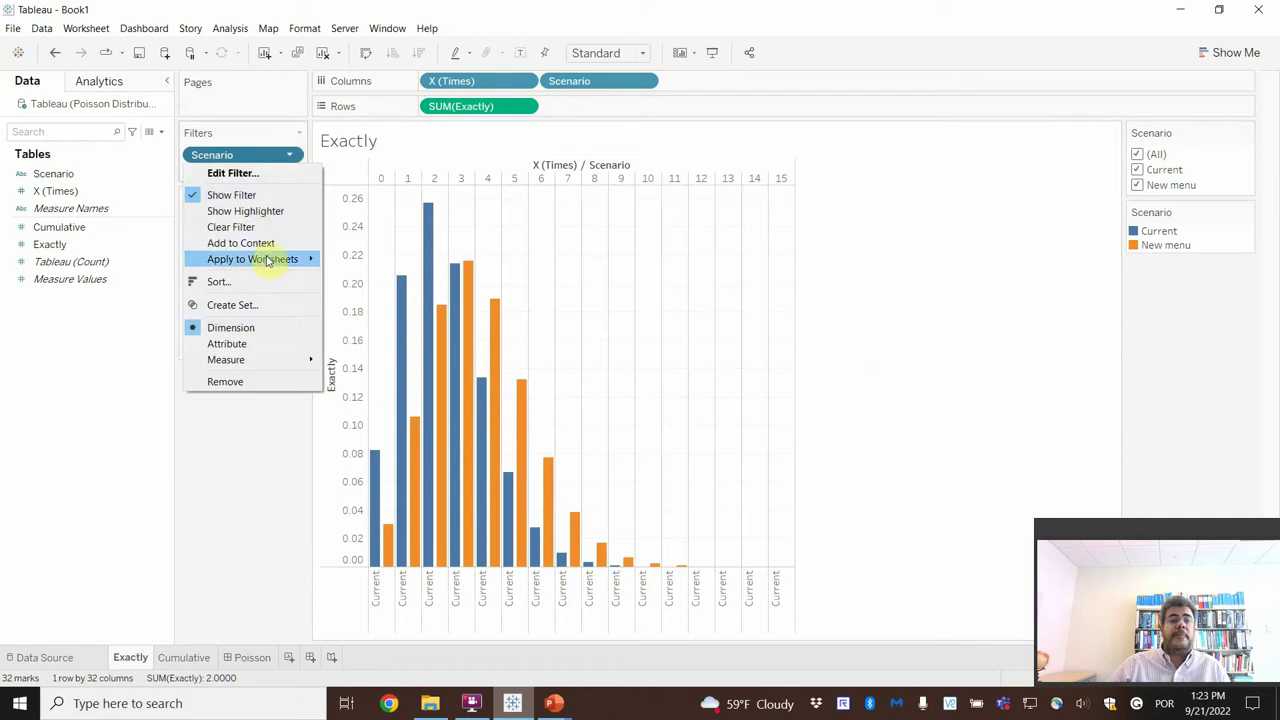
{"action": "mouse_move", "coordinate": [300, 259]}
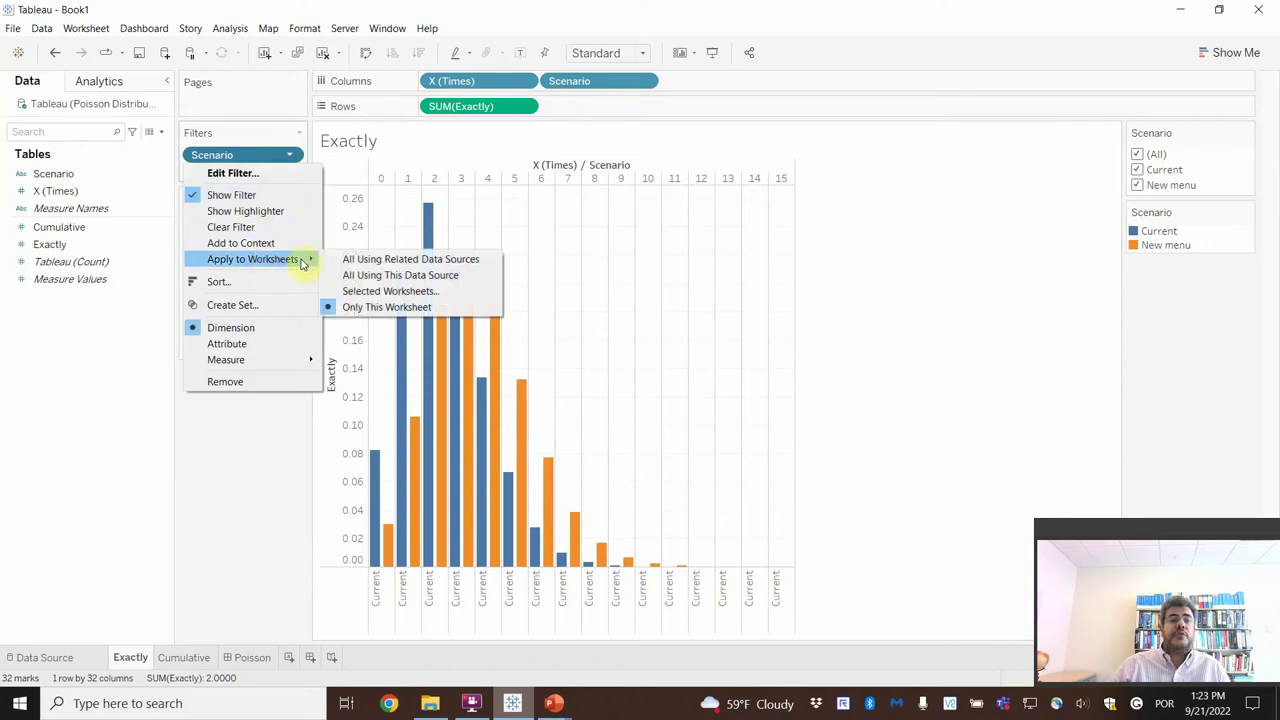
{"action": "left_click", "coordinate": [388, 261]}
{"action": "left_click", "coordinate": [190, 658]}
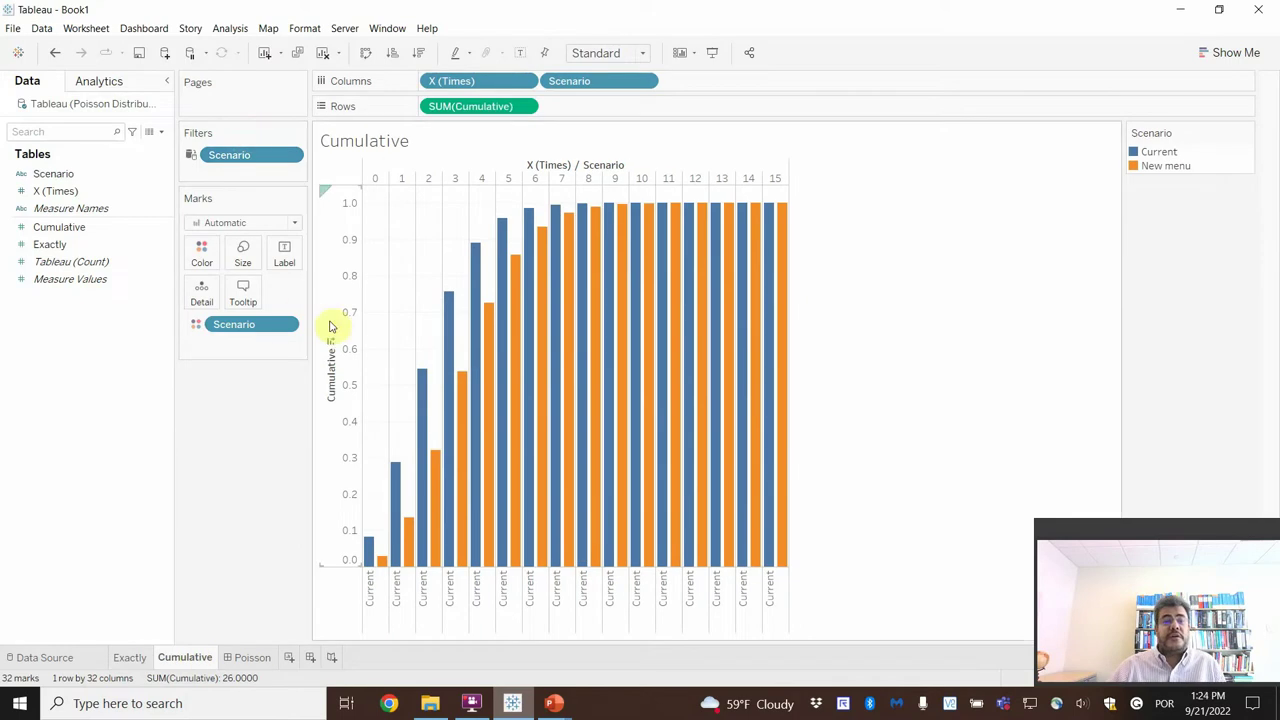
{"action": "left_click", "coordinate": [289, 154]}
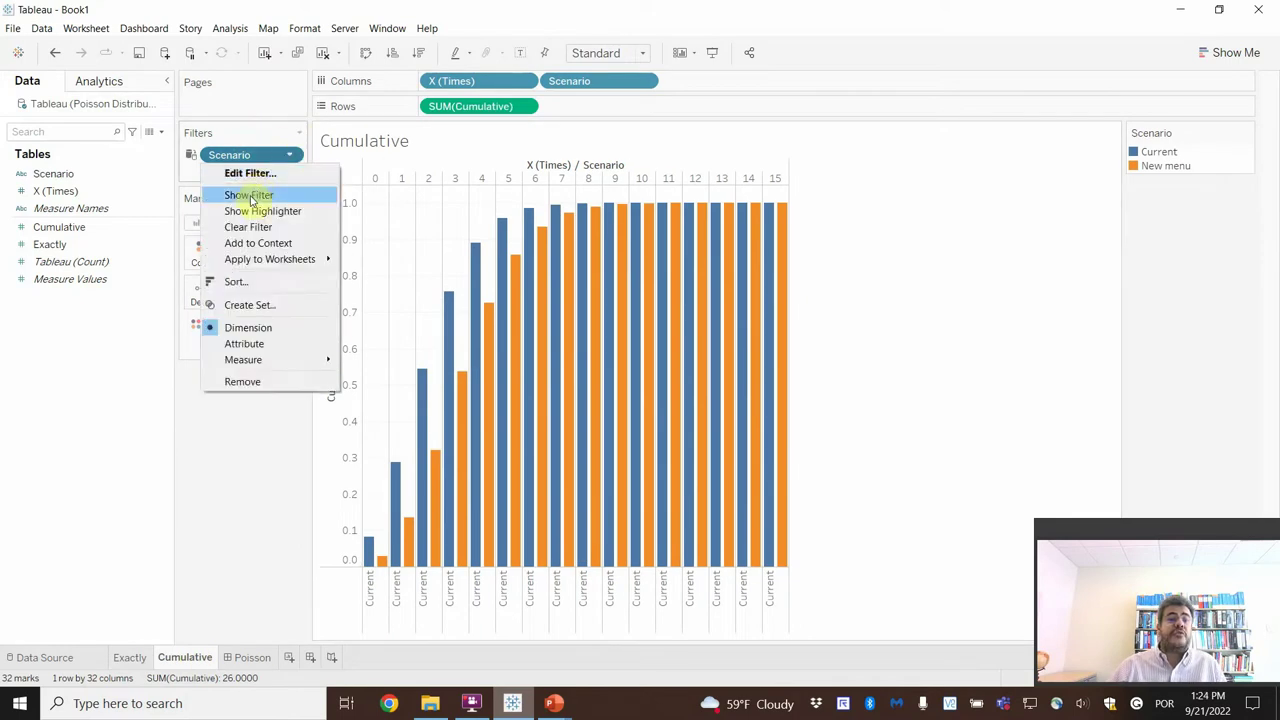
{"action": "left_click", "coordinate": [250, 196]}
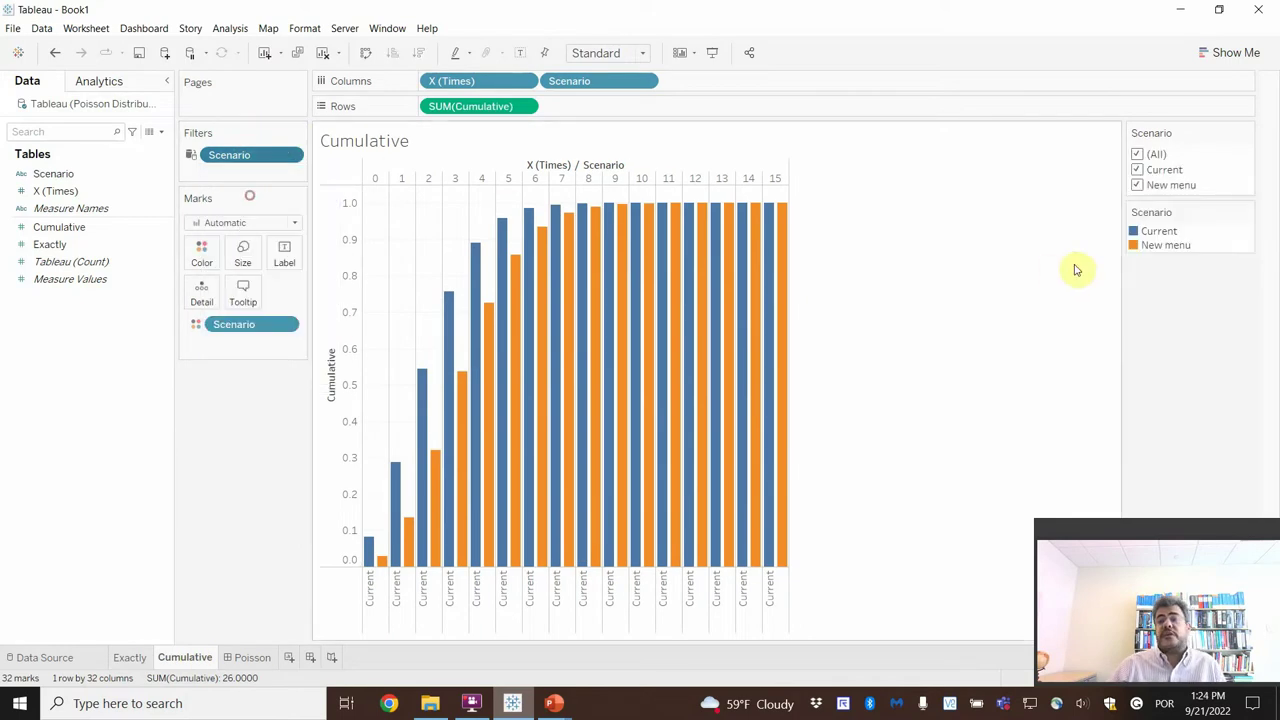
{"action": "left_click", "coordinate": [1137, 170]}
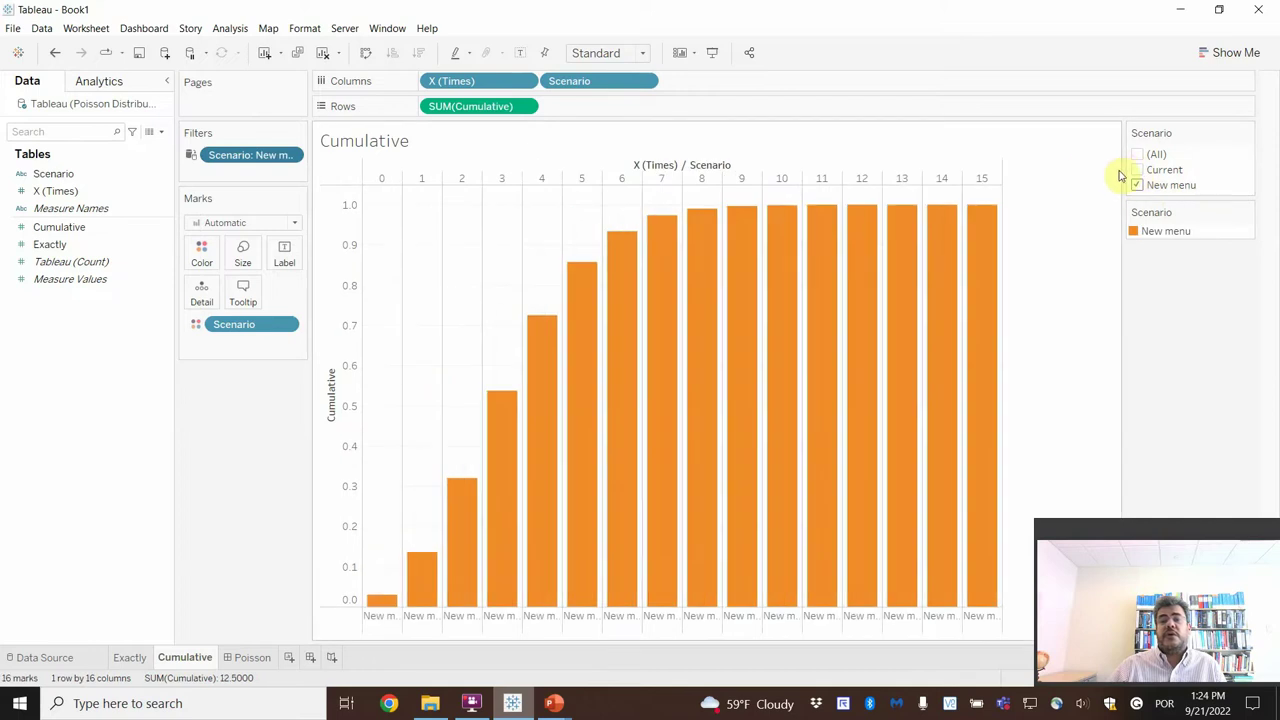
Confirm the filter is shared across both sheets, reset it to All, and open the Poisson dashboard.
{"action": "left_click", "coordinate": [134, 664]}
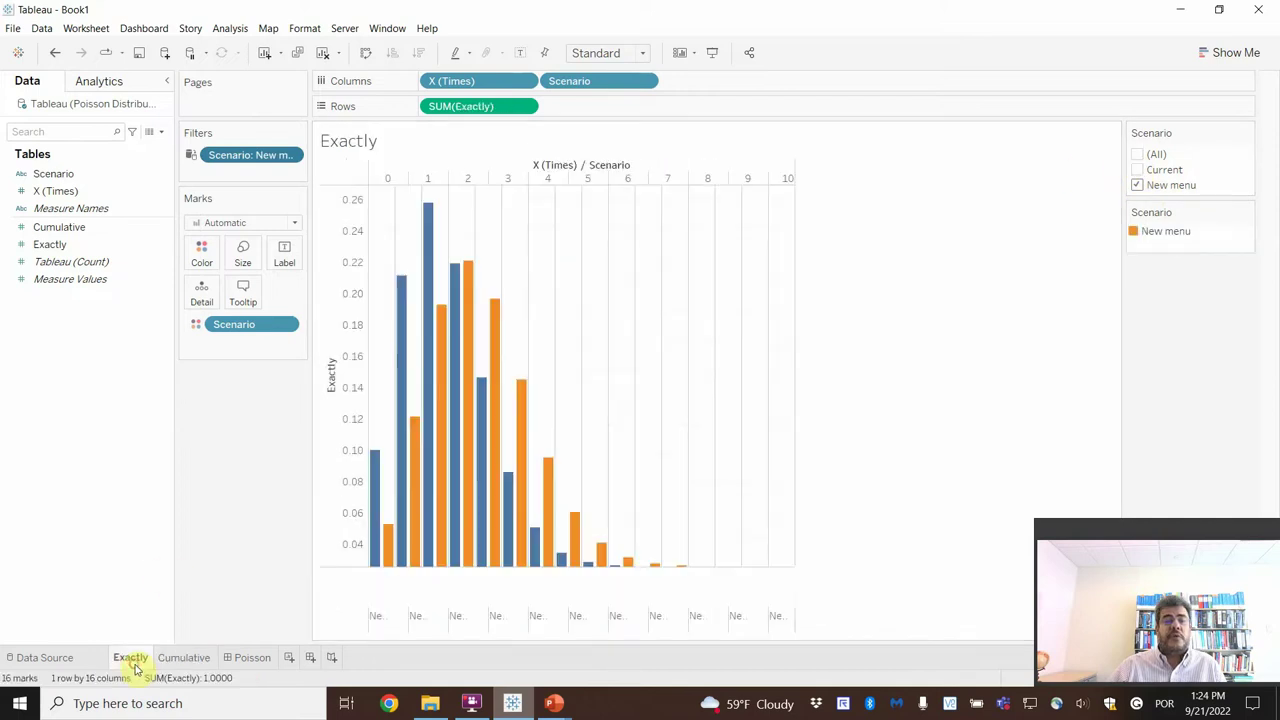
{"action": "left_click", "coordinate": [185, 657]}
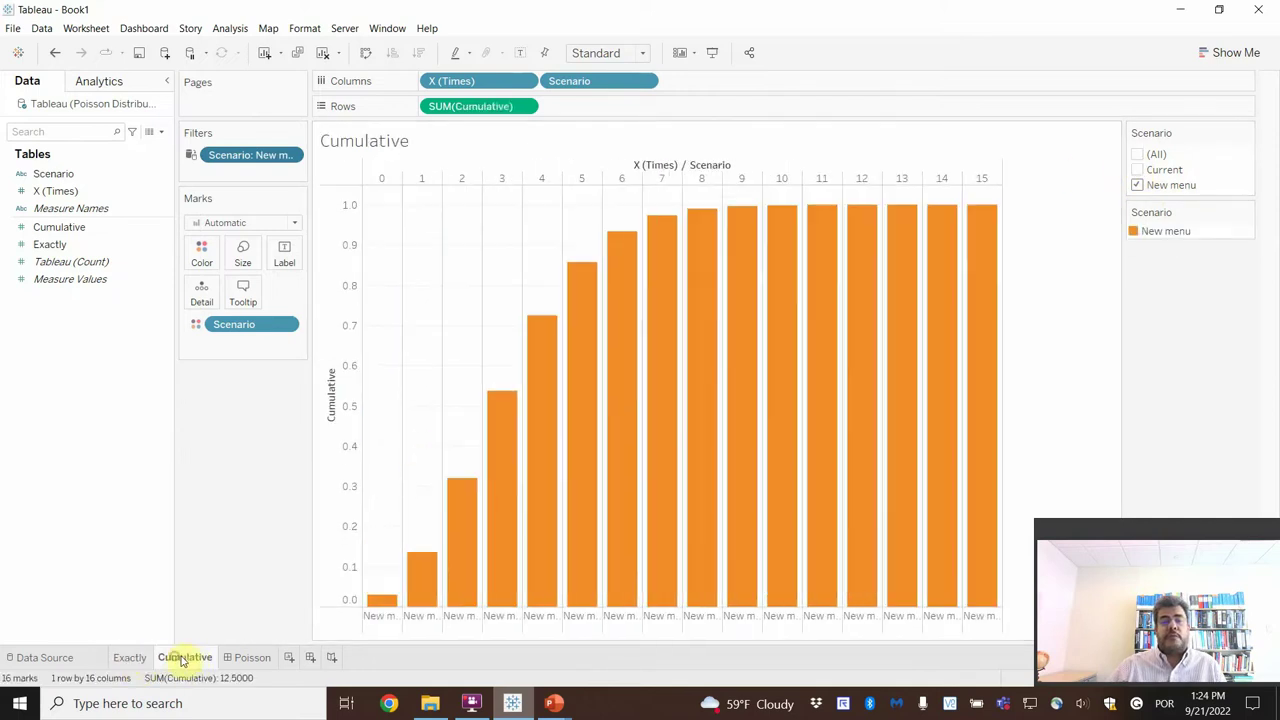
{"action": "left_click", "coordinate": [1145, 154]}
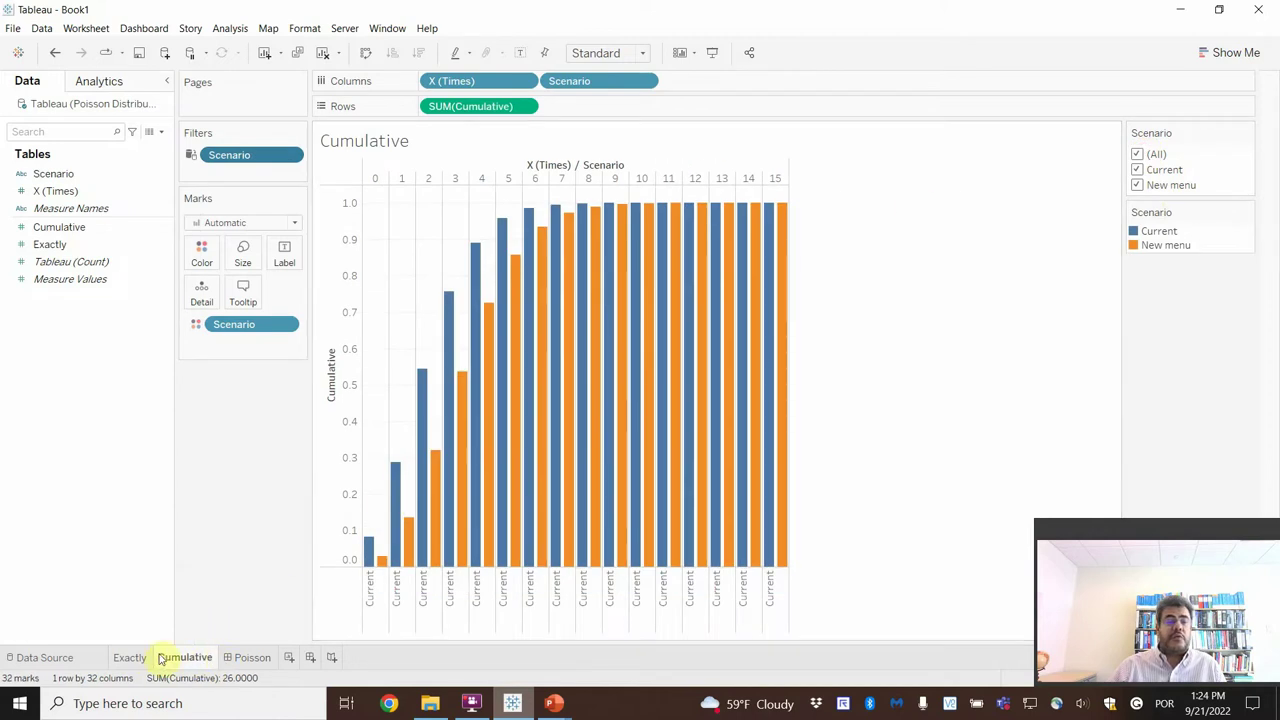
{"action": "left_click", "coordinate": [129, 657]}
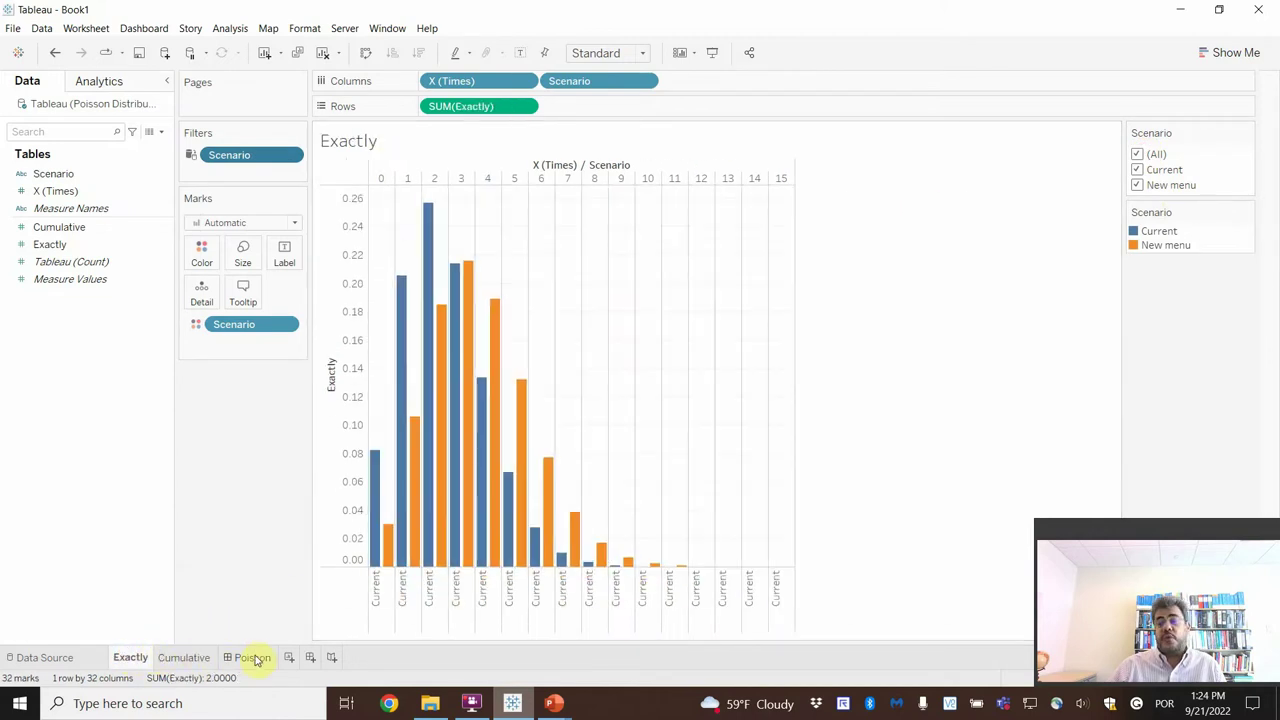
{"action": "left_click", "coordinate": [255, 657]}
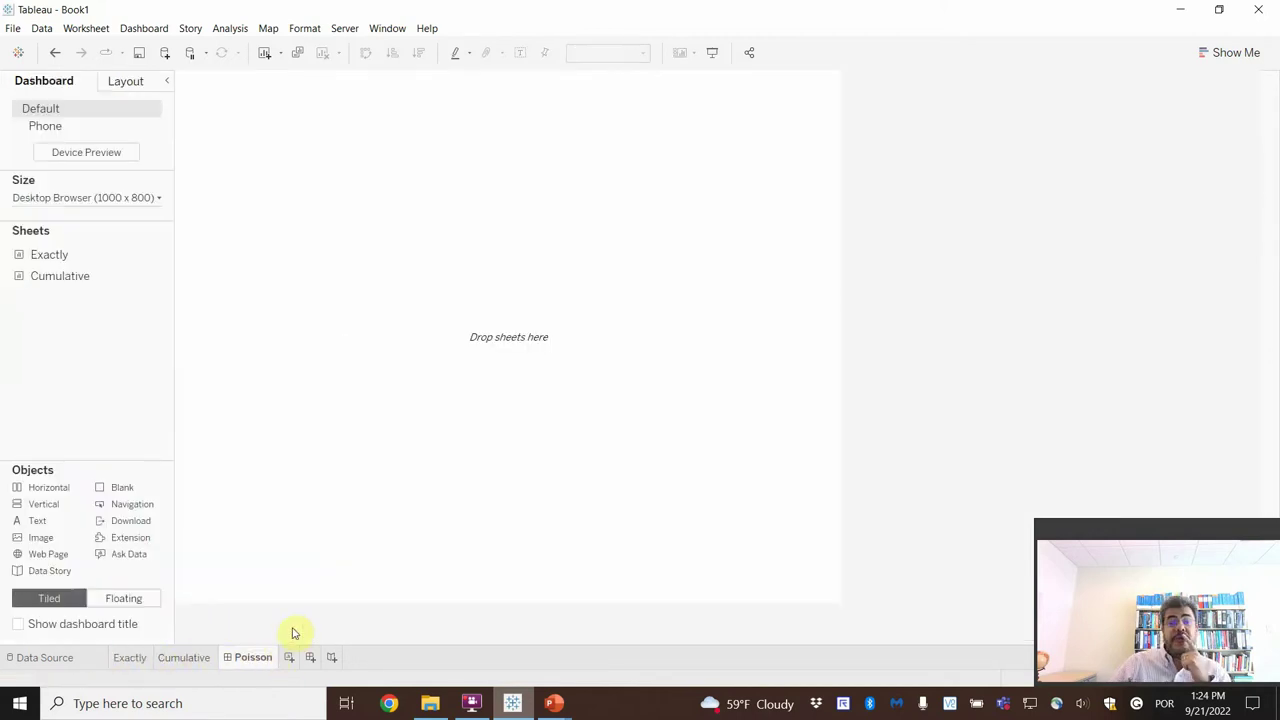
Place Exactly above Cumulative, then toggle the Current and New menu Scenario values off and on.
{"action": "left_click_drag", "start_coordinate": [32, 254], "coordinate": [362, 231]}
{"action": "left_click_drag", "start_coordinate": [70, 276], "coordinate": [490, 492]}
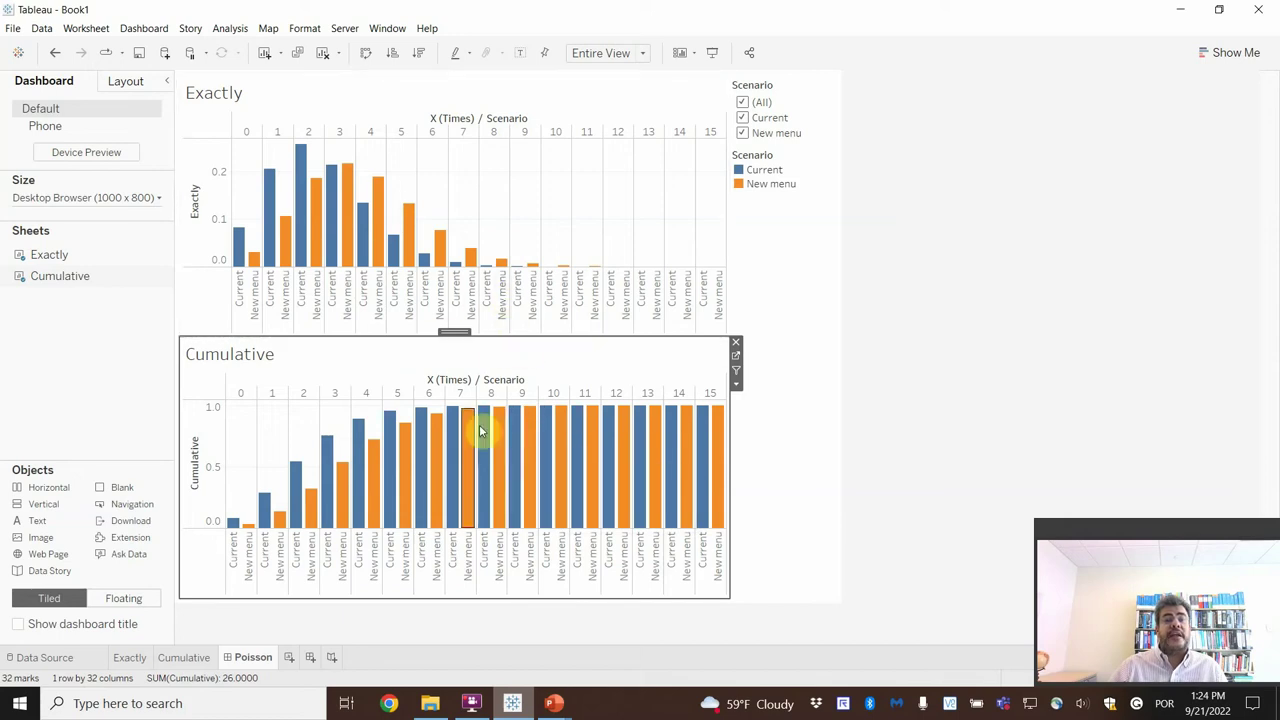
{"action": "left_click", "coordinate": [743, 118]}
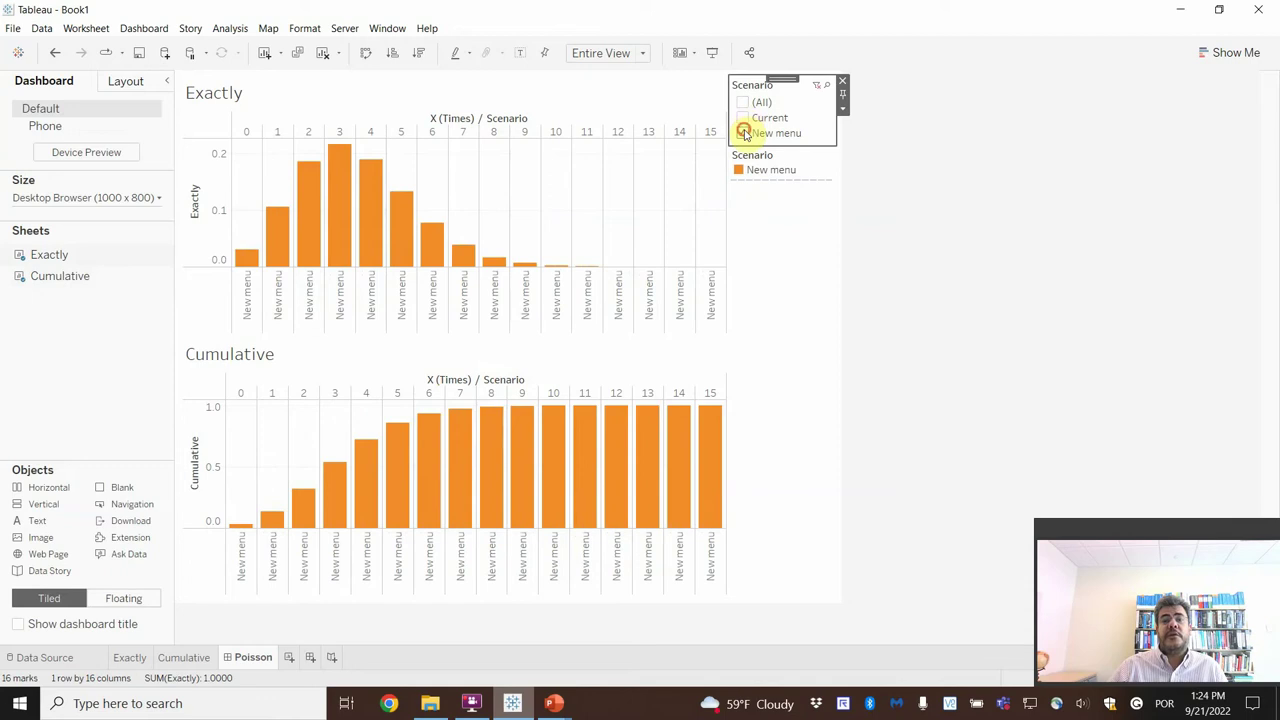
{"action": "left_click", "coordinate": [743, 133]}
{"action": "left_click", "coordinate": [741, 118]}
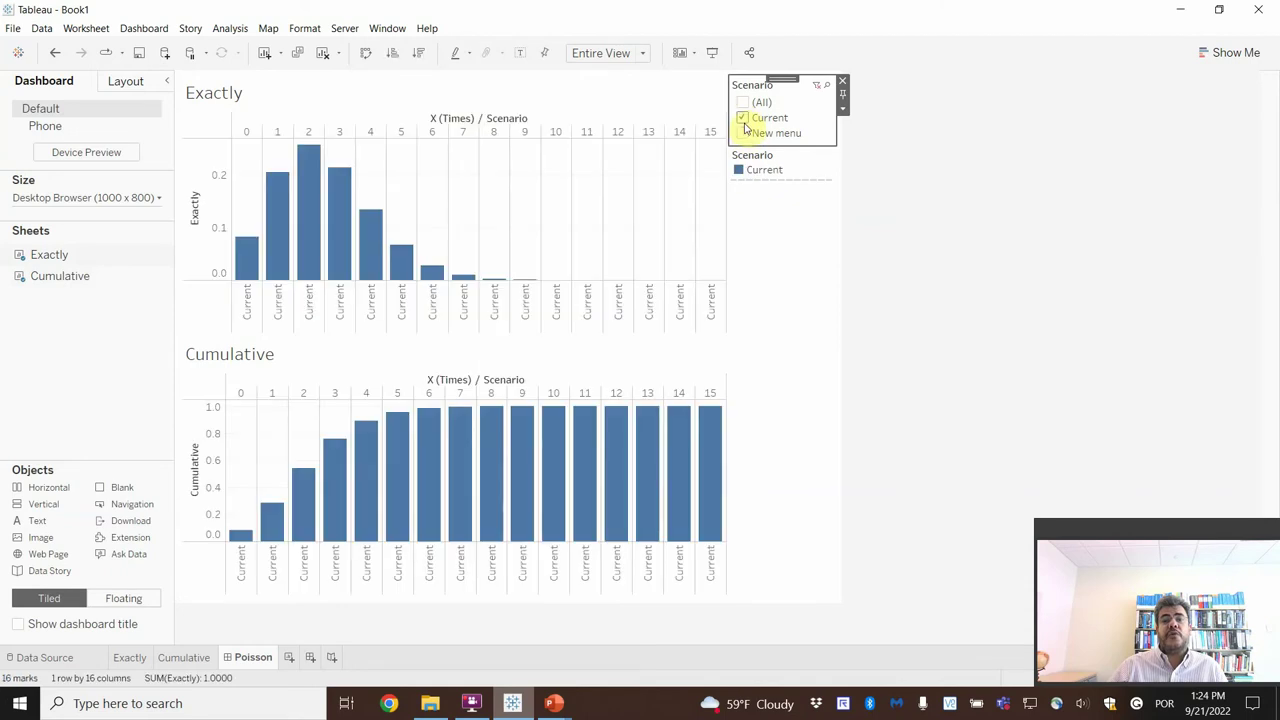
{"action": "left_click", "coordinate": [743, 133]}
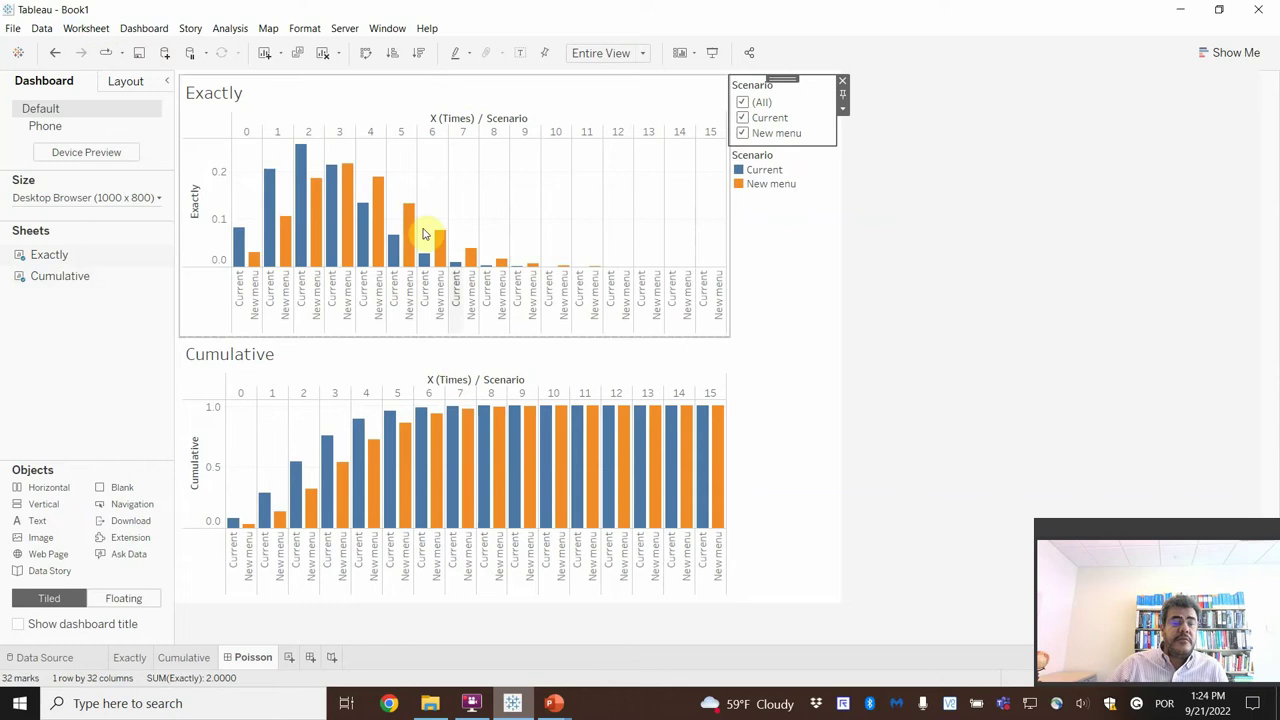
Display the 'Poisson' title at the top of the dashboard using Dashboard > Show Title.
{"action": "left_click", "coordinate": [148, 28]}
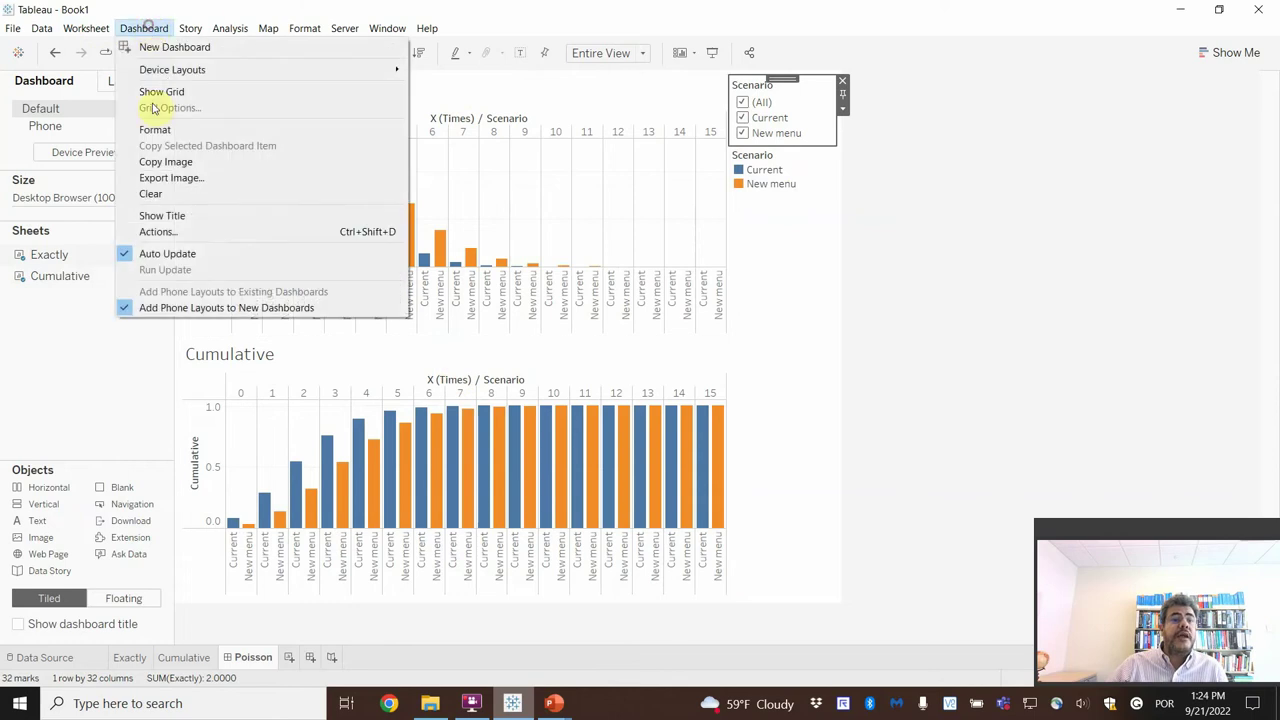
{"action": "left_click", "coordinate": [188, 219]}
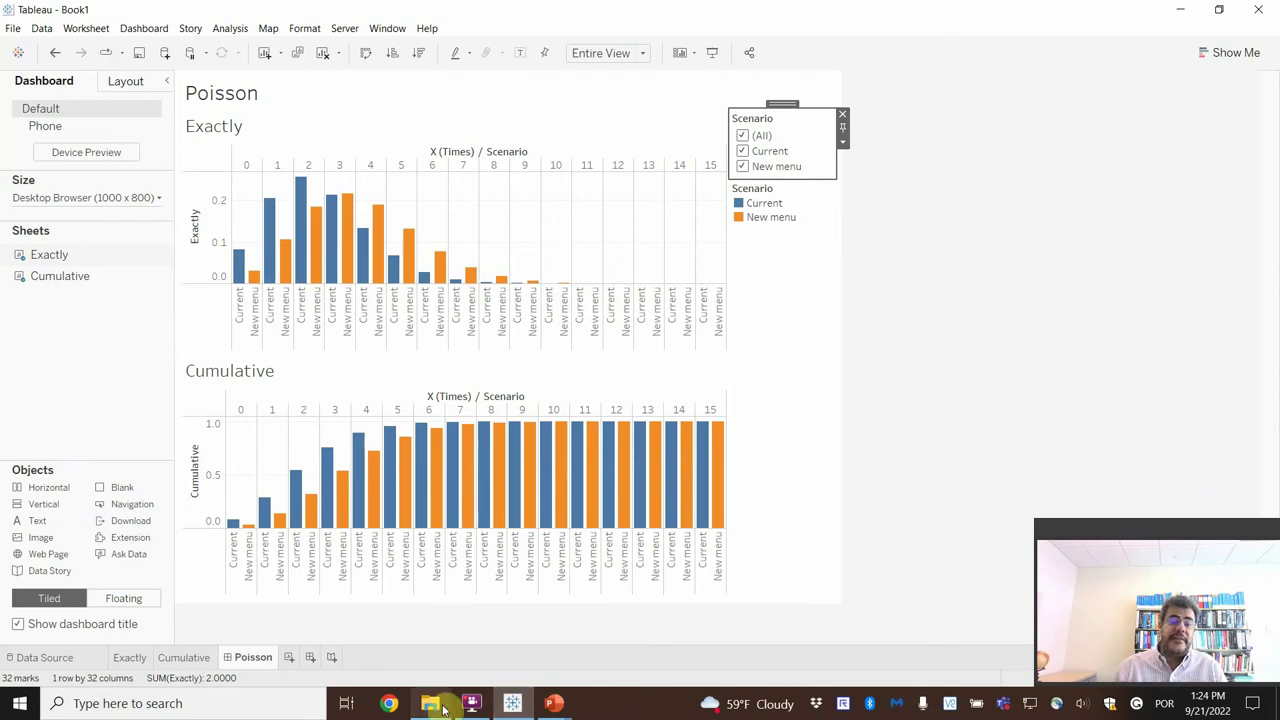
Bring the Poisson Distribution slide show back and advance to the closing Thank you slide.
{"action": "mouse_move", "coordinate": [553, 703]}
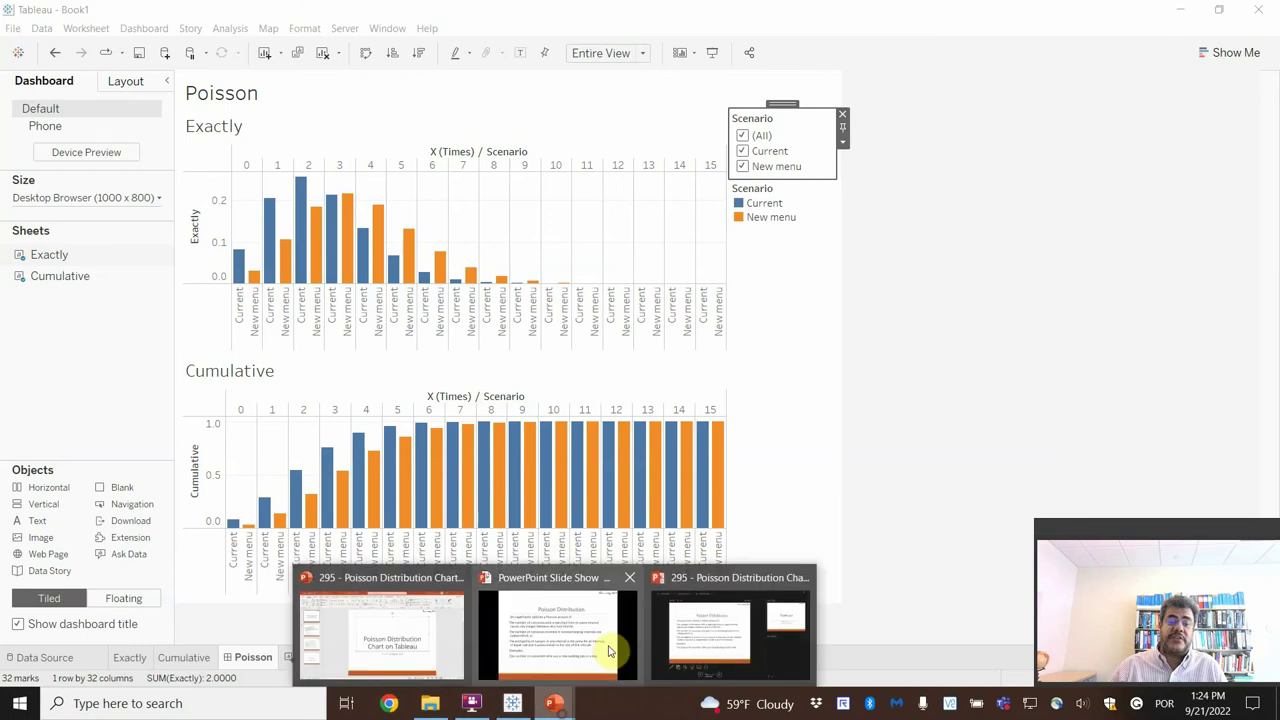
{"action": "left_click", "coordinate": [612, 650]}
{"action": "left_click", "coordinate": [812, 440]}
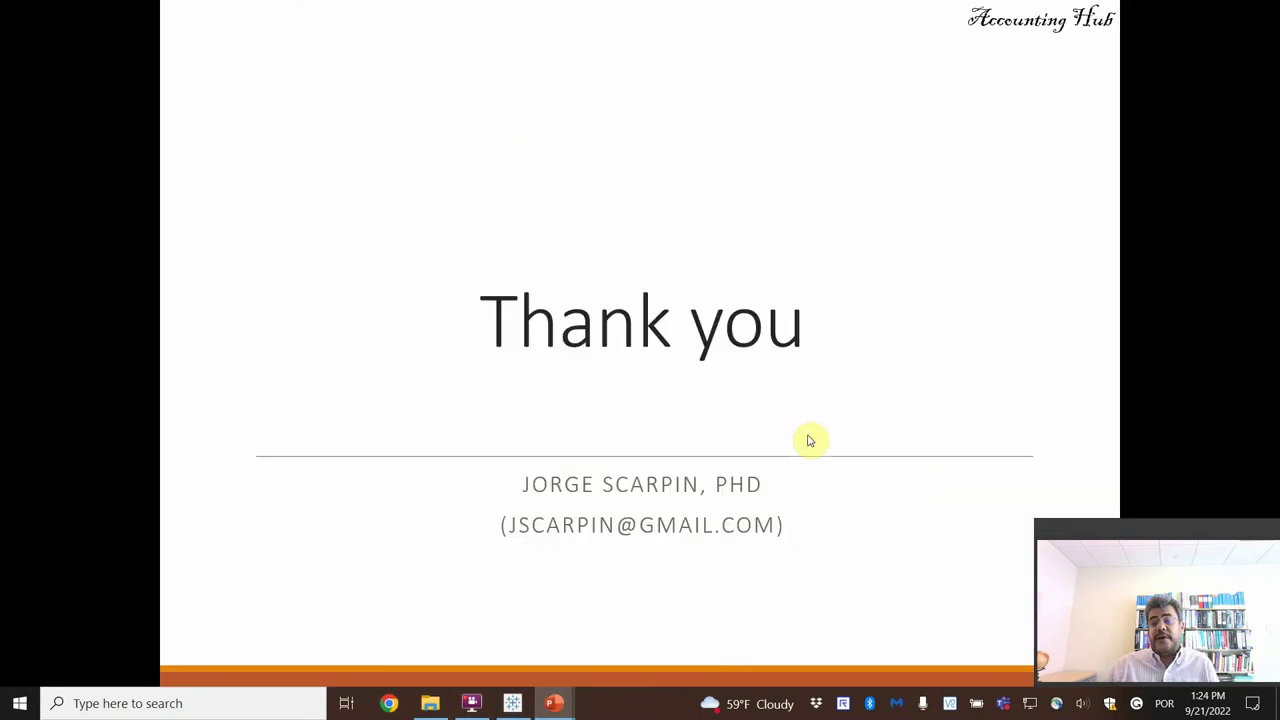